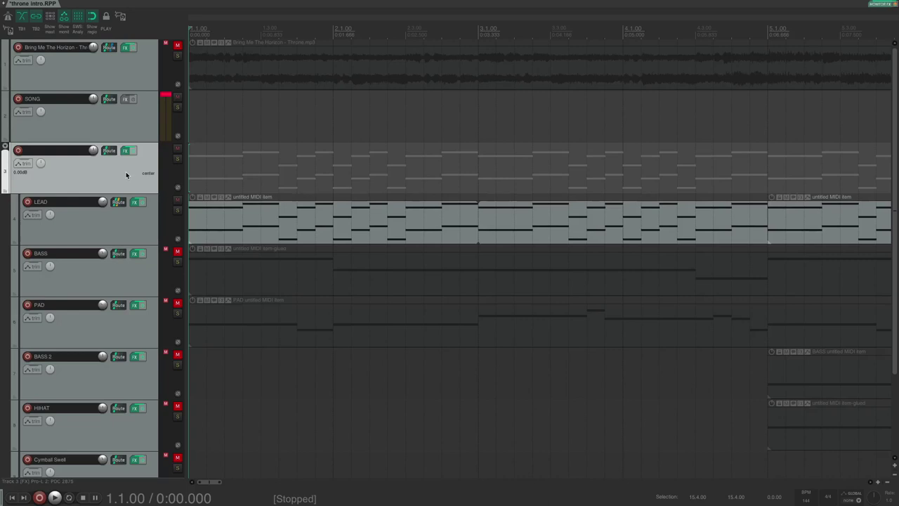
# Select the LEAD track and show its FX chain with Serum's LD Hypersaw [JD] preset.
pyautogui.click(129, 215)
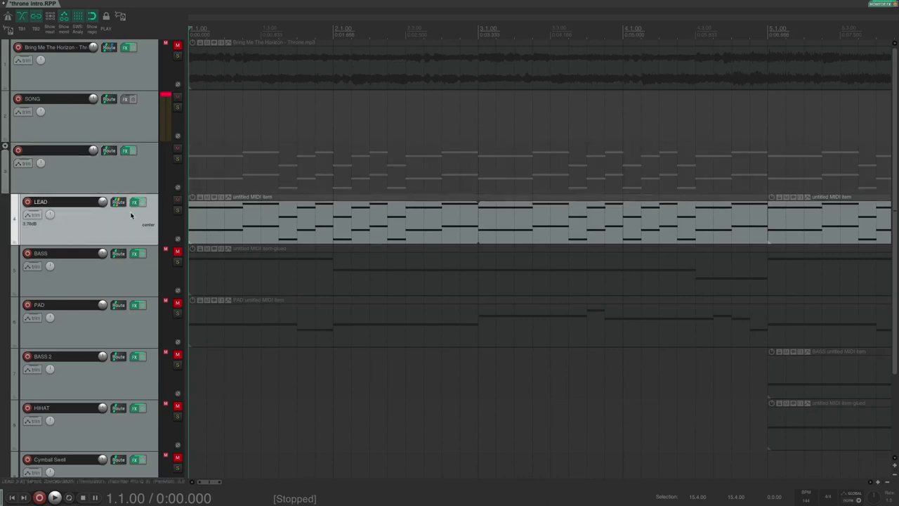
pyautogui.click(134, 202)
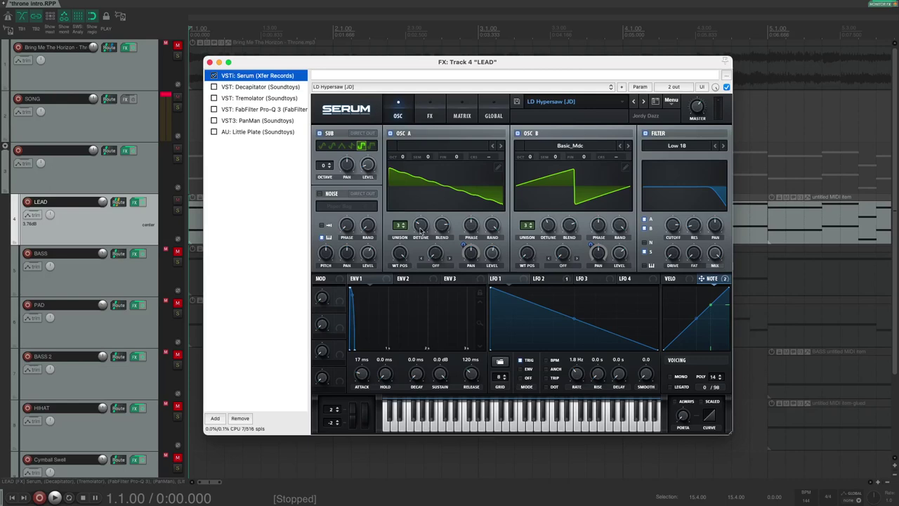
# Adjust OSC A's unison blend and compare the lead against the original song.
pyautogui.click(441, 226)
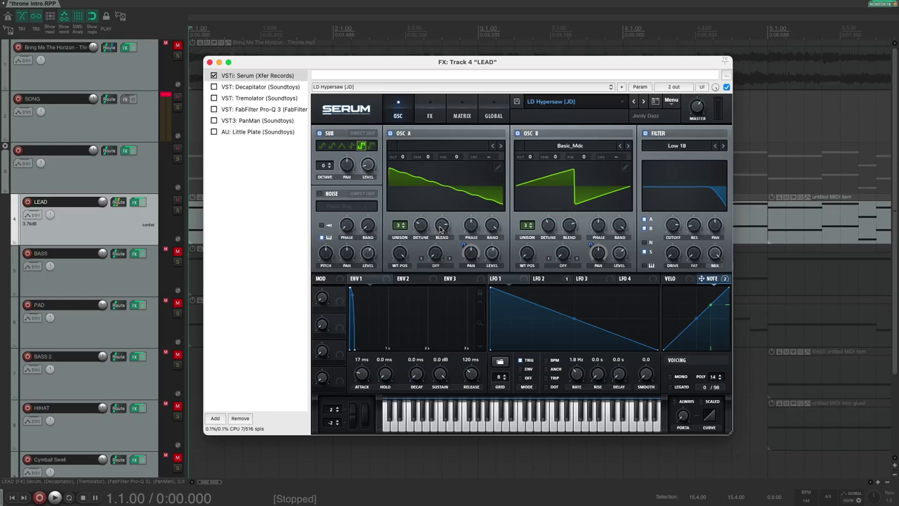
pyautogui.click(178, 56)
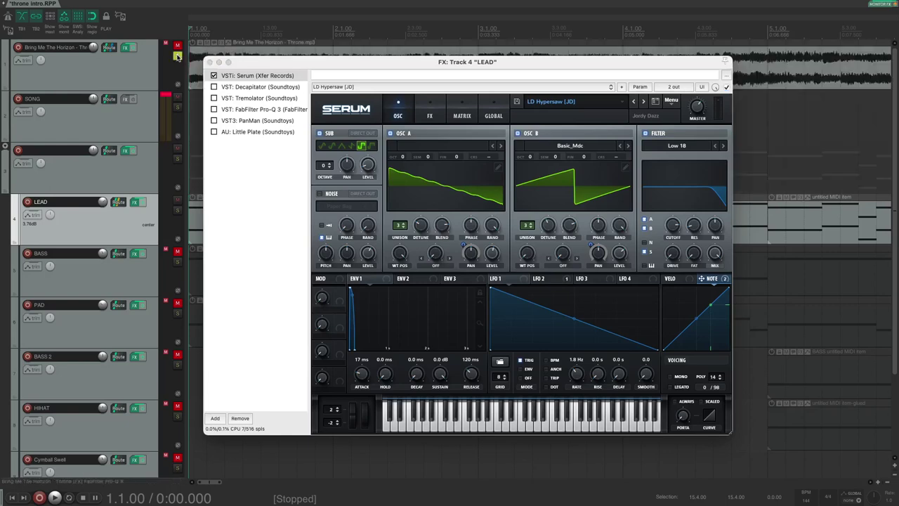
pyautogui.press('space')
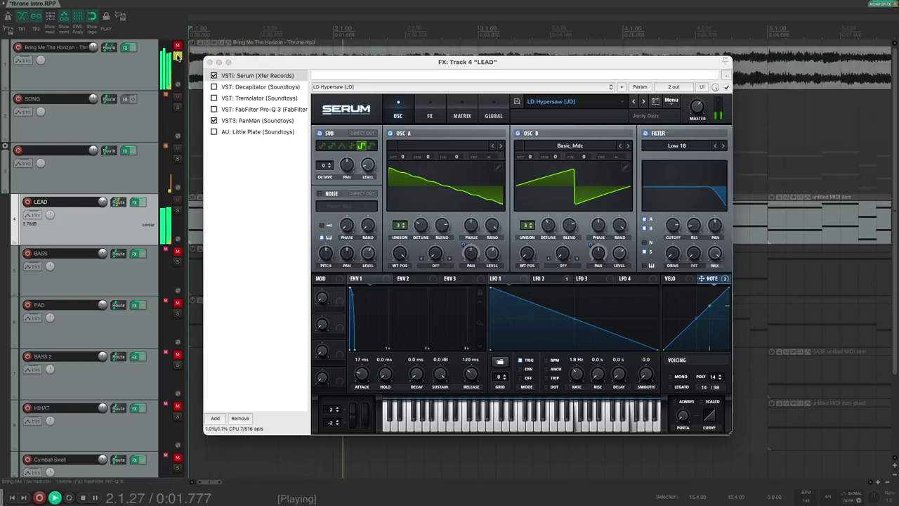
pyautogui.click(178, 56)
pyautogui.press('space')
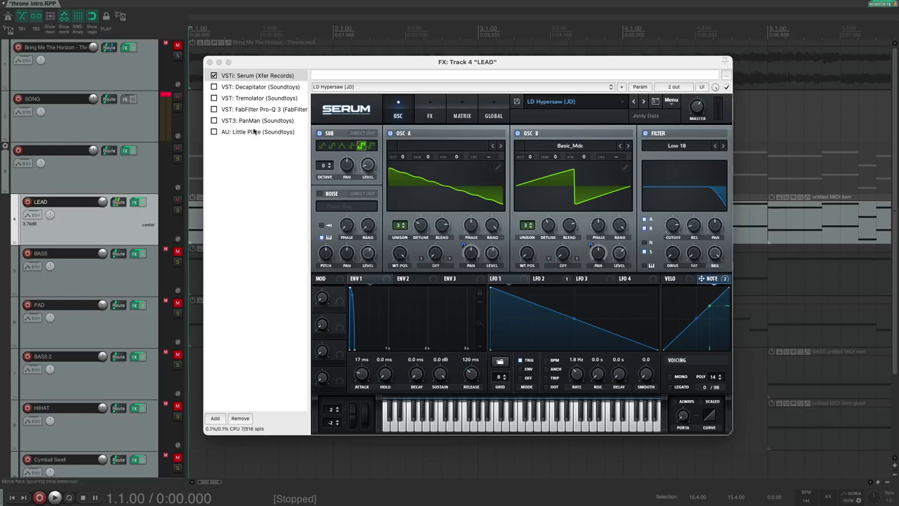
# Enable Serum's Paper Bag noise oscillator and audition the lead.
pyautogui.click(320, 195)
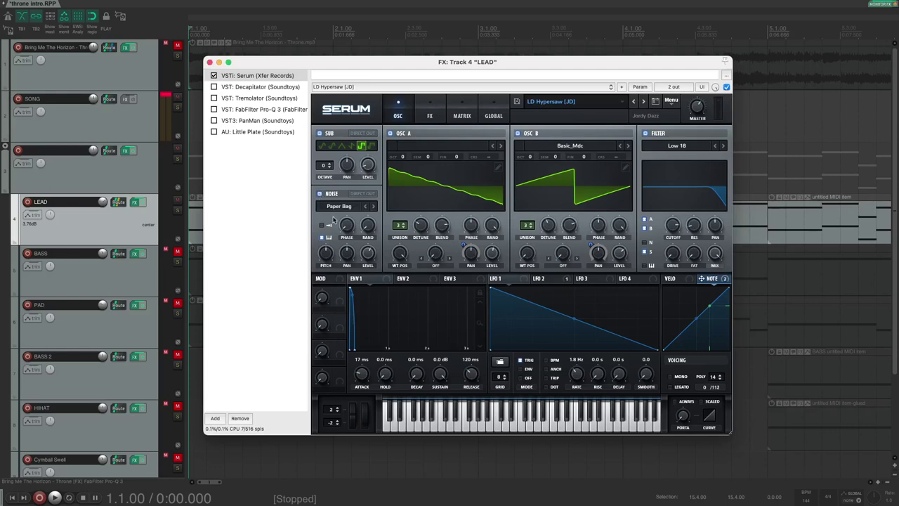
pyautogui.press('space')
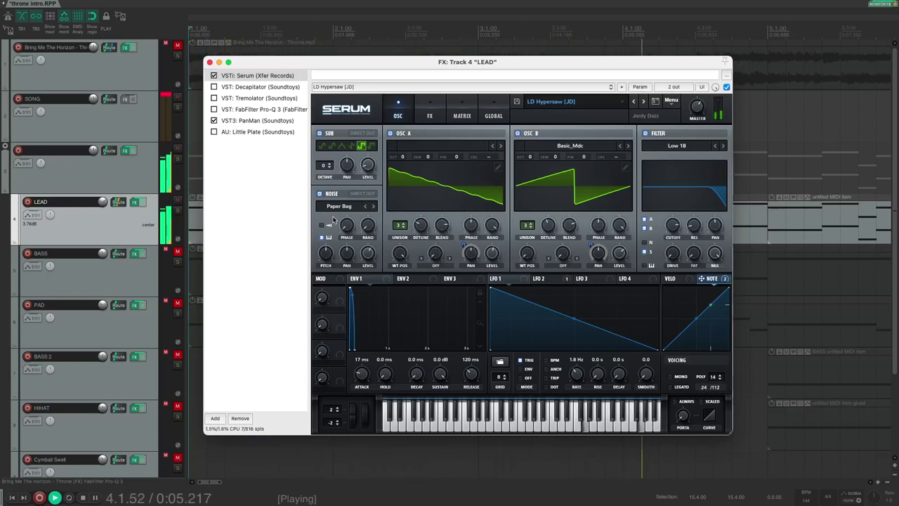
pyautogui.press('space')
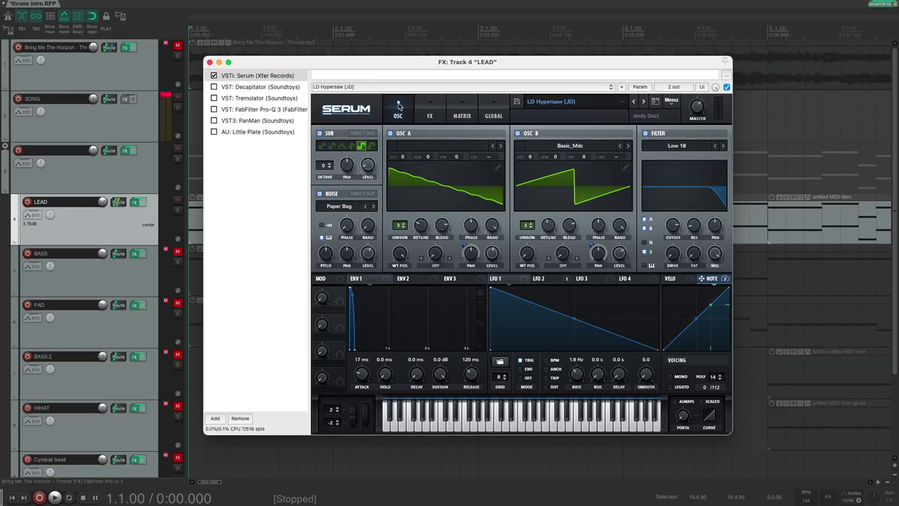
# Bring up Serum's built-in effects rack and audition the lead with Dimension.
pyautogui.click(431, 104)
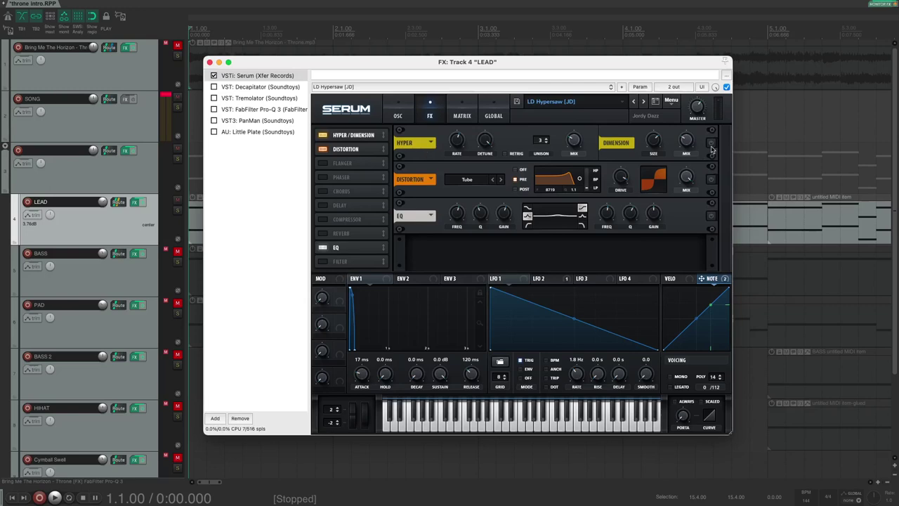
pyautogui.press('space')
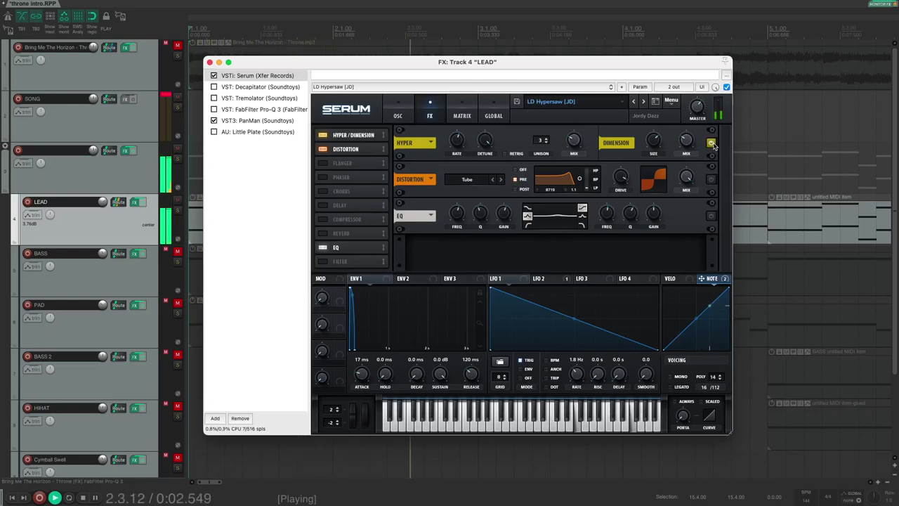
pyautogui.press('space')
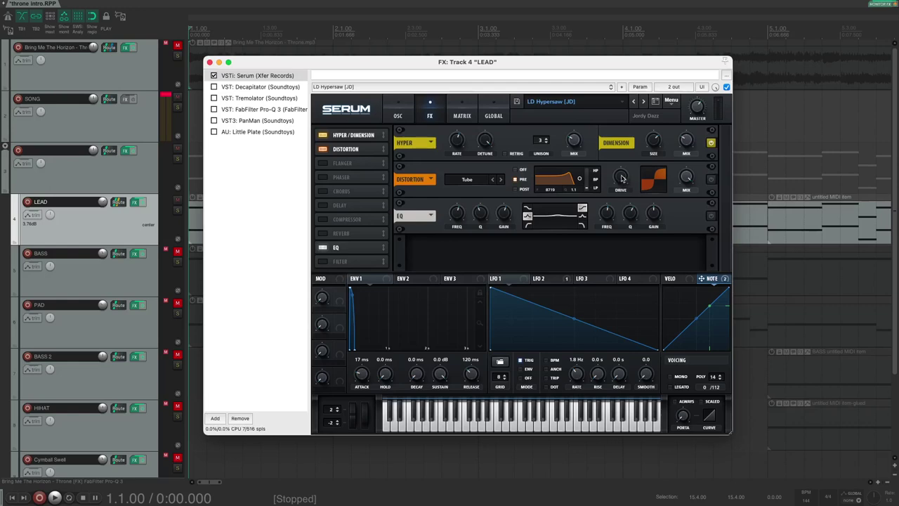
# Switch on Serum's Tube distortion module and listen to the lead twice.
pyautogui.moveTo(621, 178)
pyautogui.click(710, 181)
pyautogui.press('space')
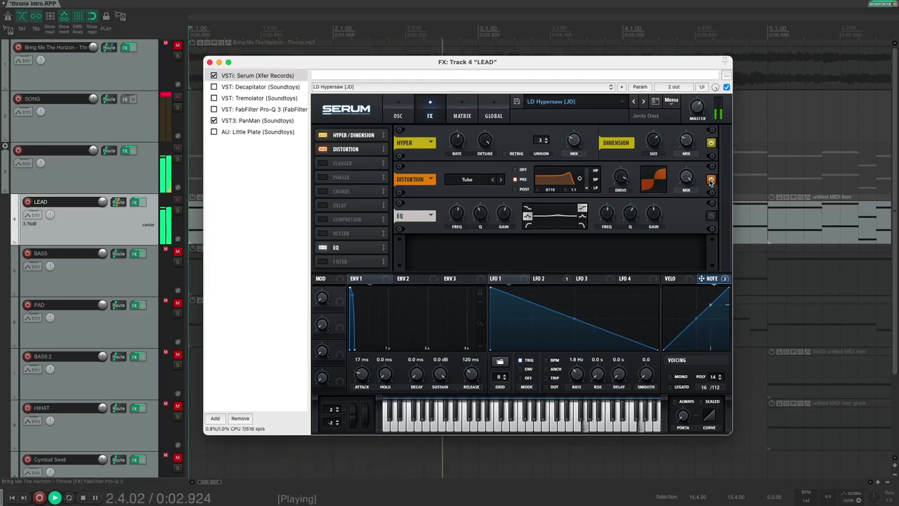
pyautogui.press('space')
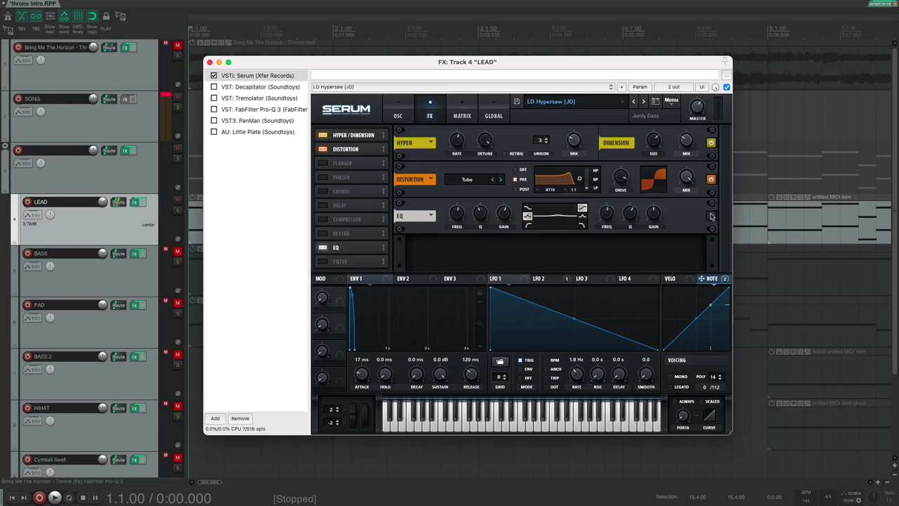
pyautogui.press('space')
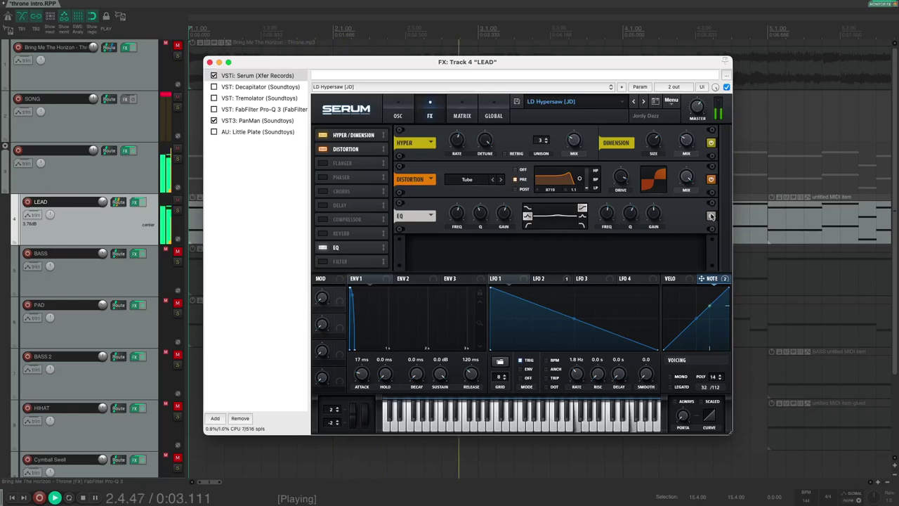
pyautogui.press('space')
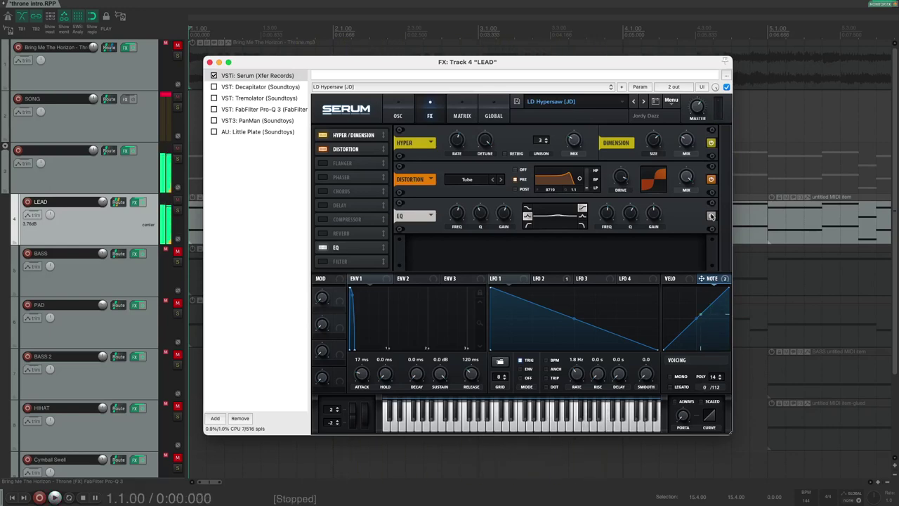
# Enable Decapitator after Serum in the LEAD chain and audition the saturated lead.
pyautogui.click(250, 87)
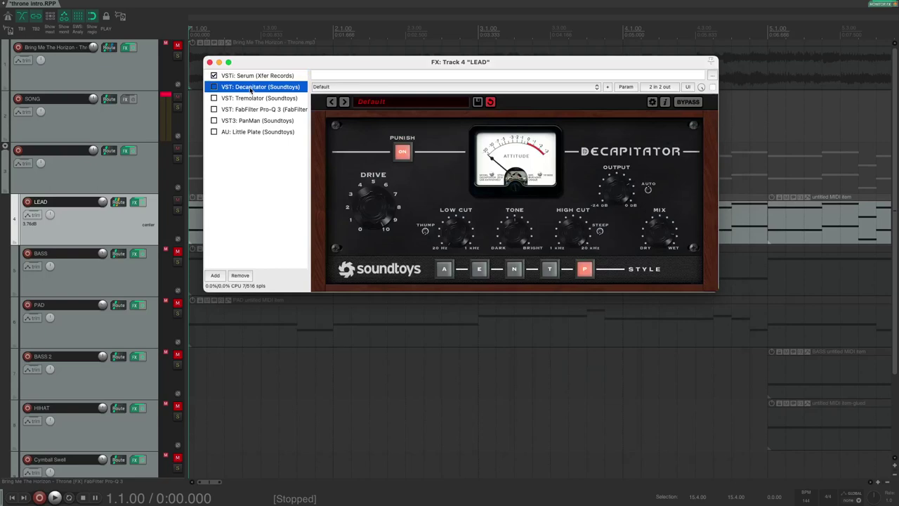
pyautogui.hscroll(2, 250, 89)
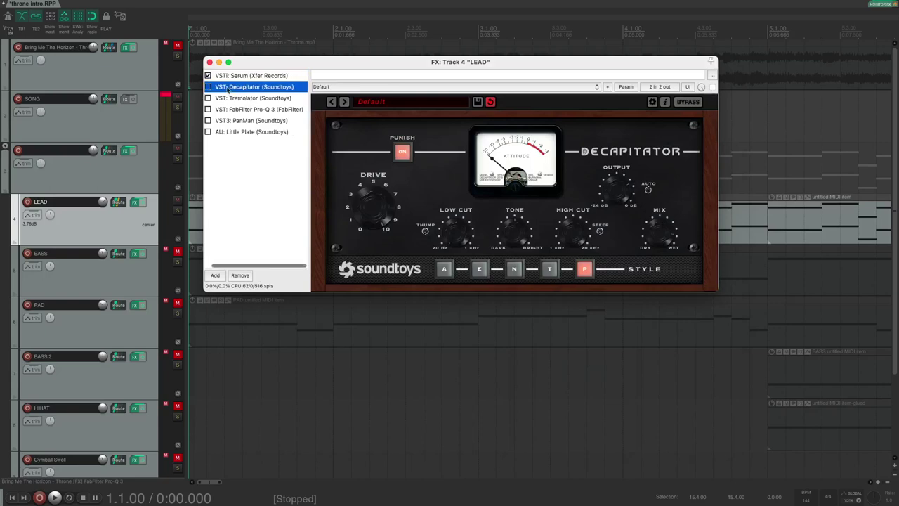
pyautogui.click(366, 204)
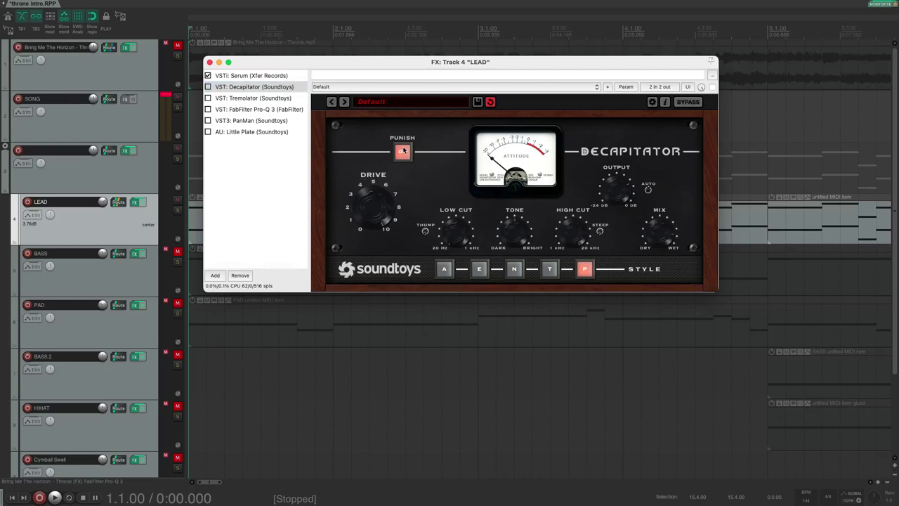
pyautogui.click(208, 86)
pyautogui.press('space')
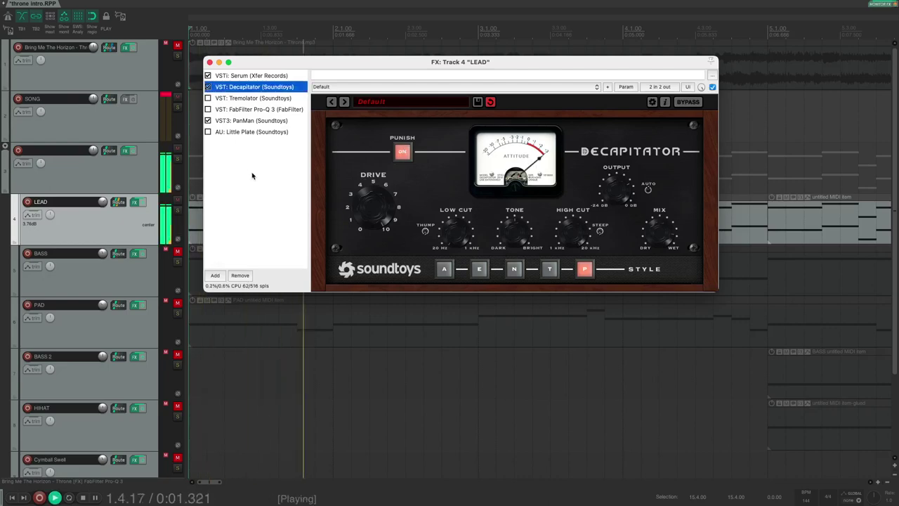
pyautogui.press('space')
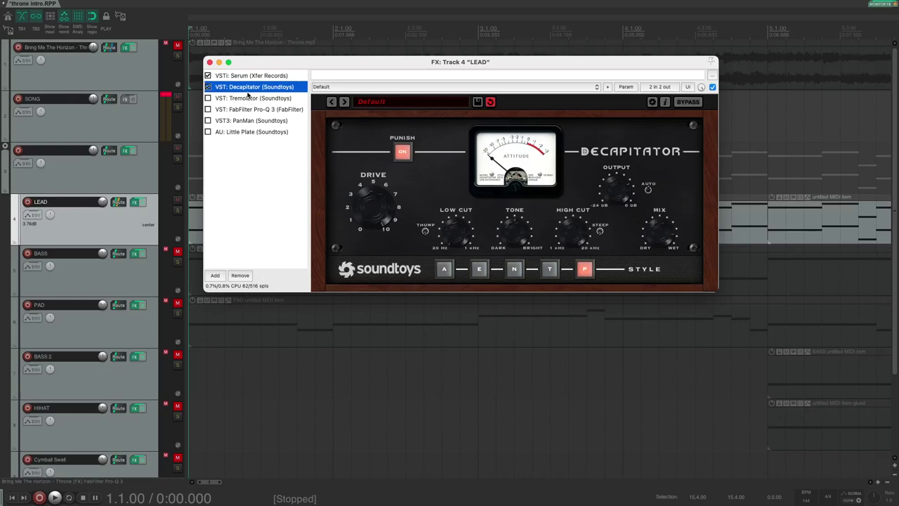
# Show the Tremolator settings and audition the tremolo on the lead.
pyautogui.click(247, 96)
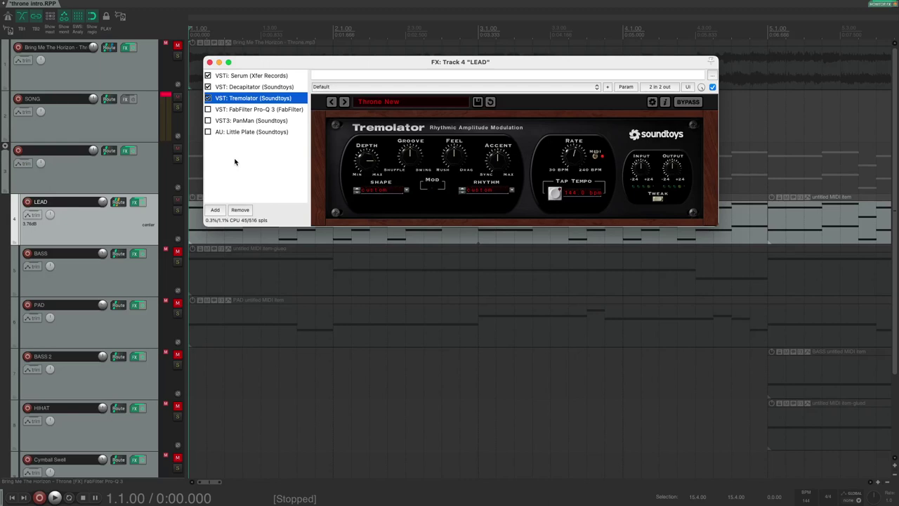
pyautogui.press('space')
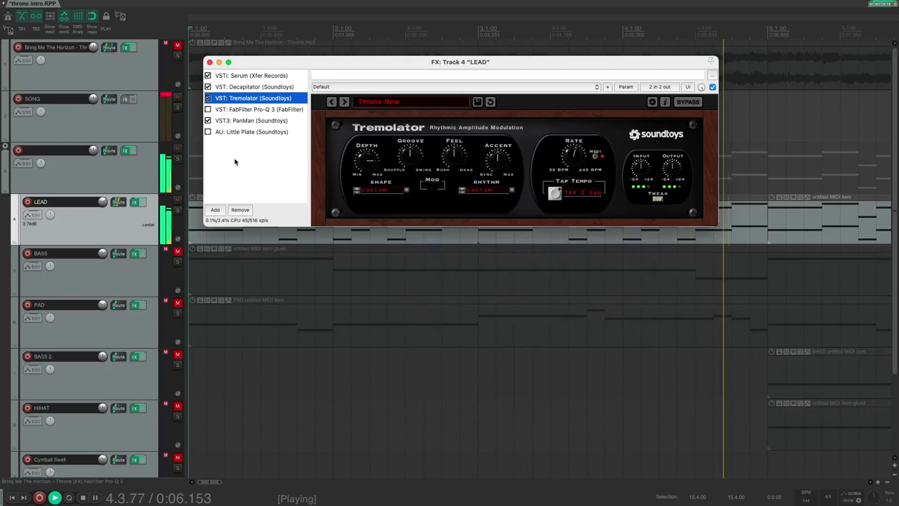
pyautogui.press('space')
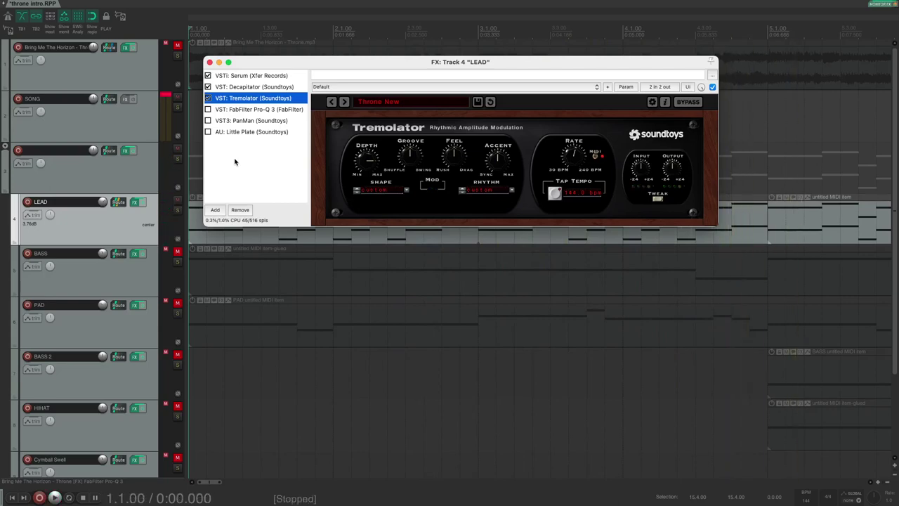
# Set Tremolator's rhythm grid to 1/32 notes, then fold away its shape and rhythm editor.
pyautogui.click(658, 202)
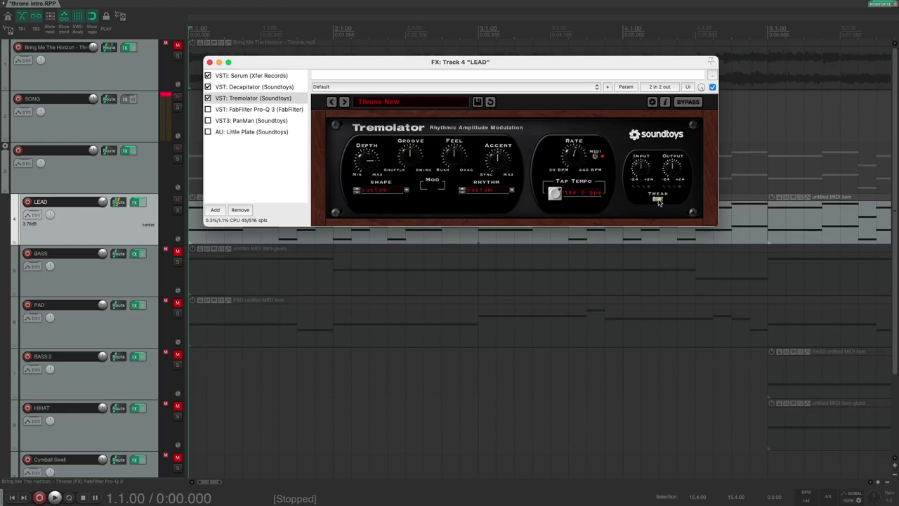
pyautogui.click(658, 201)
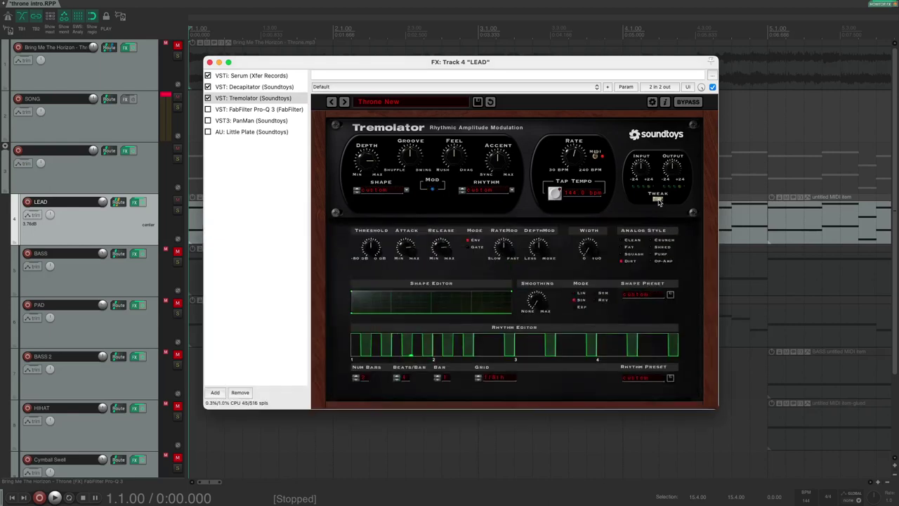
pyautogui.click(478, 380)
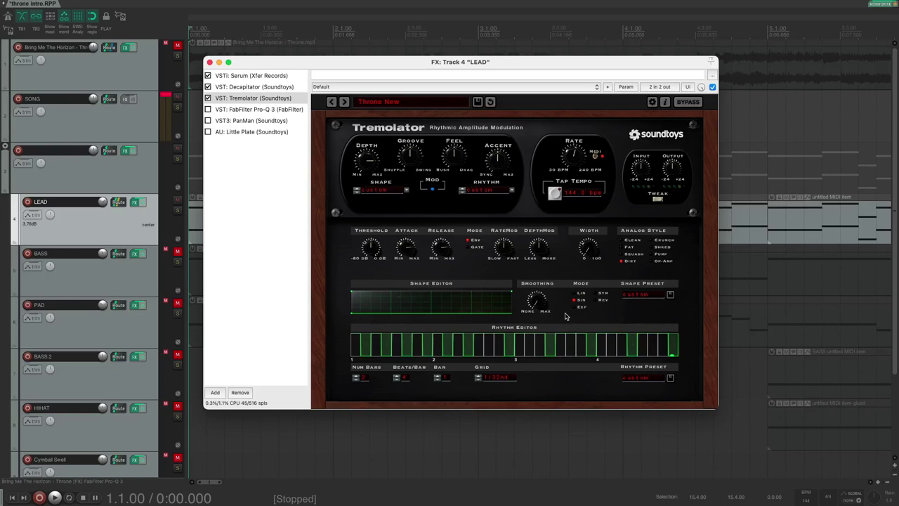
pyautogui.click(658, 199)
pyautogui.click(258, 99)
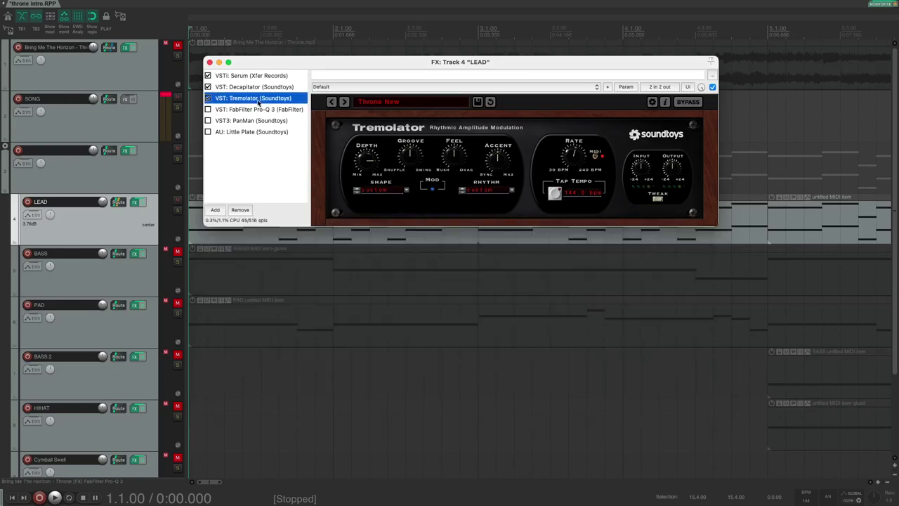
# Show FabFilter Pro-Q 3 and switch it on while the lead plays.
pyautogui.click(252, 111)
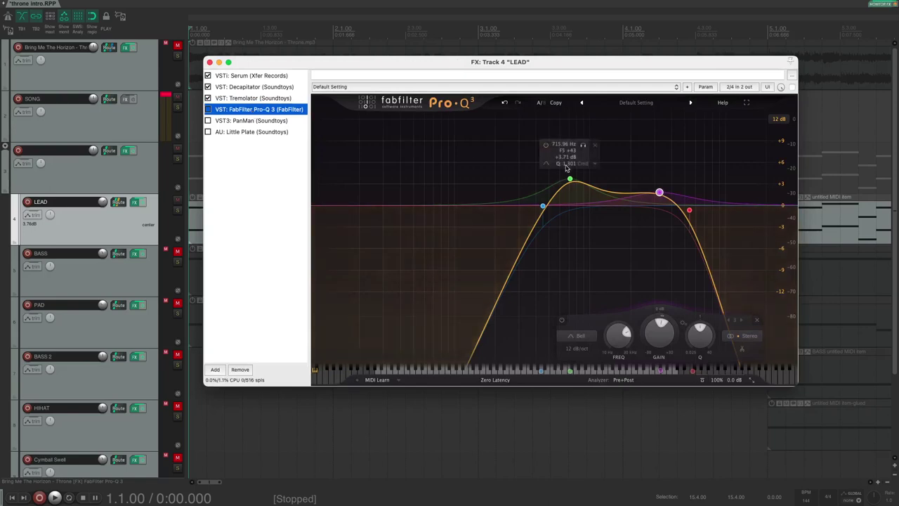
pyautogui.moveTo(659, 193)
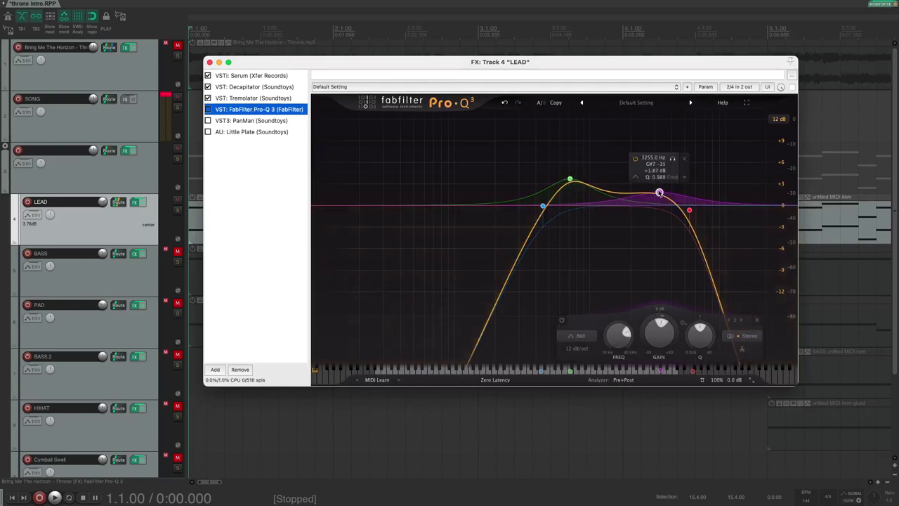
pyautogui.press('space')
pyautogui.click(208, 110)
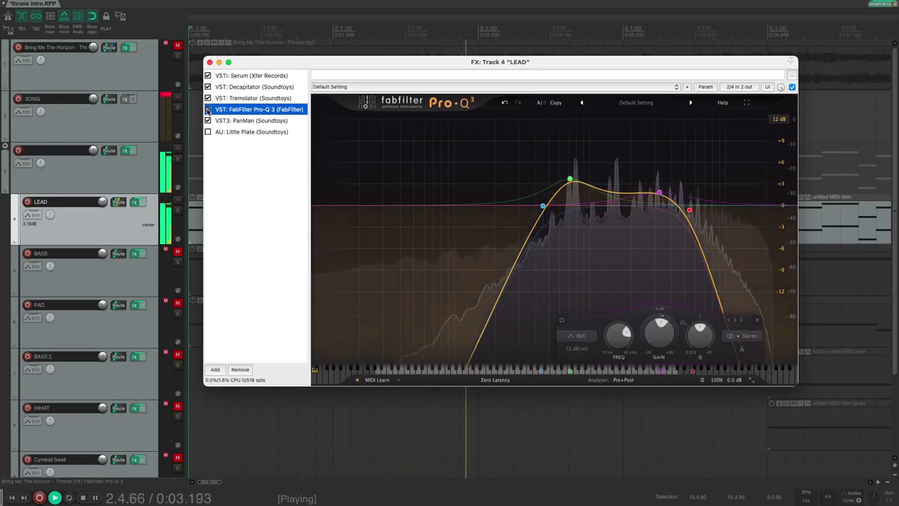
pyautogui.press('space')
# Compare the lead with Pro-Q 3 and PanMan toggled on and off during playback.
pyautogui.click(208, 120)
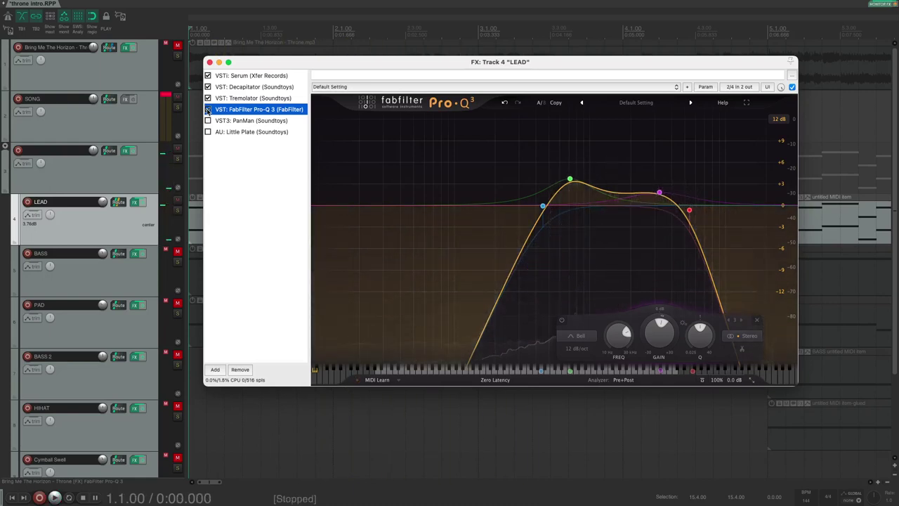
pyautogui.click(208, 120)
pyautogui.click(208, 109)
pyautogui.press('space')
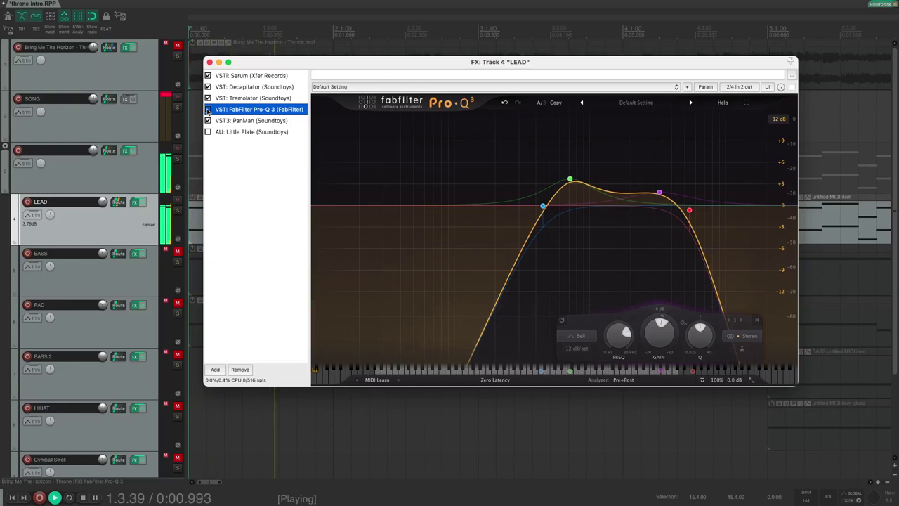
pyautogui.click(208, 120)
pyautogui.press('space')
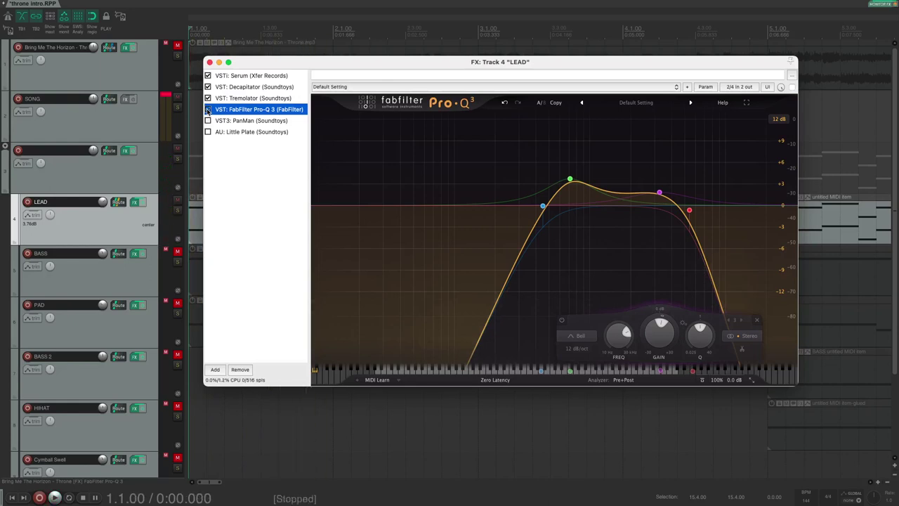
pyautogui.click(208, 120)
pyautogui.click(208, 109)
pyautogui.press('space')
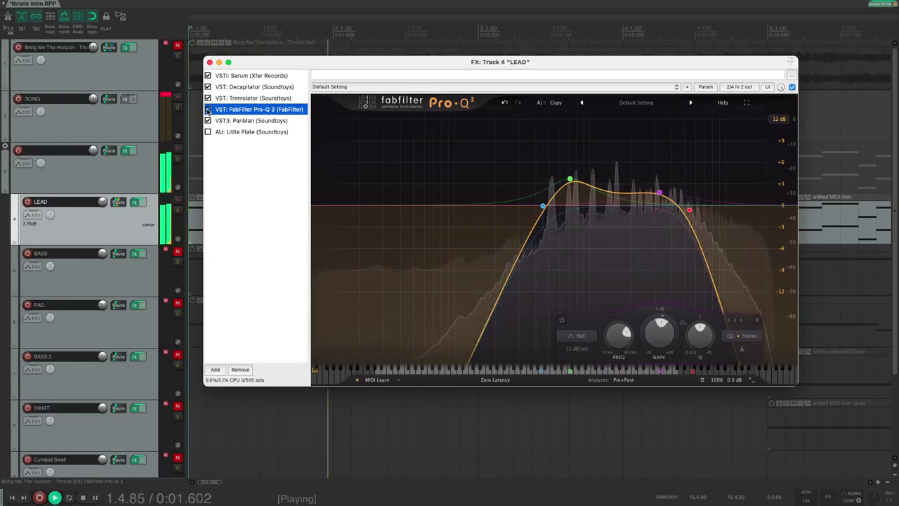
pyautogui.click(208, 120)
pyautogui.press('space')
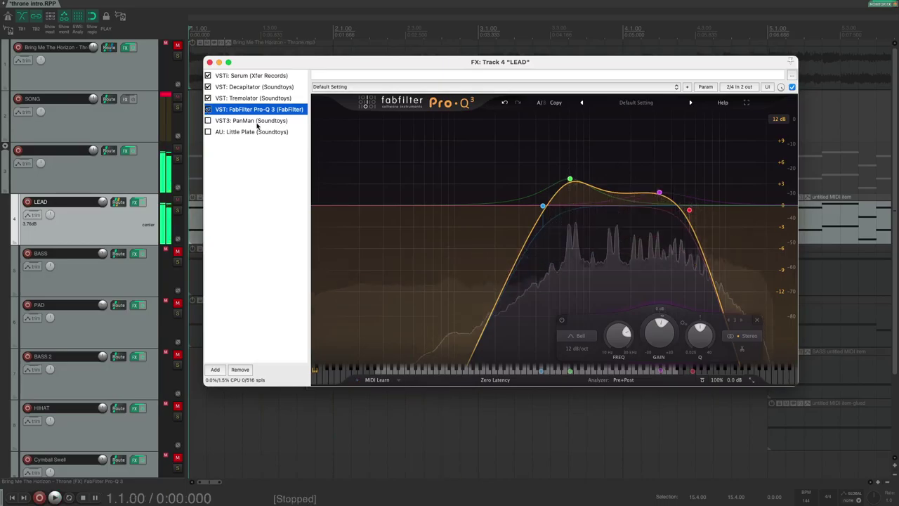
# Compare the lead with PanMan against the soloed original song, leaving PanMan off.
pyautogui.click(247, 165)
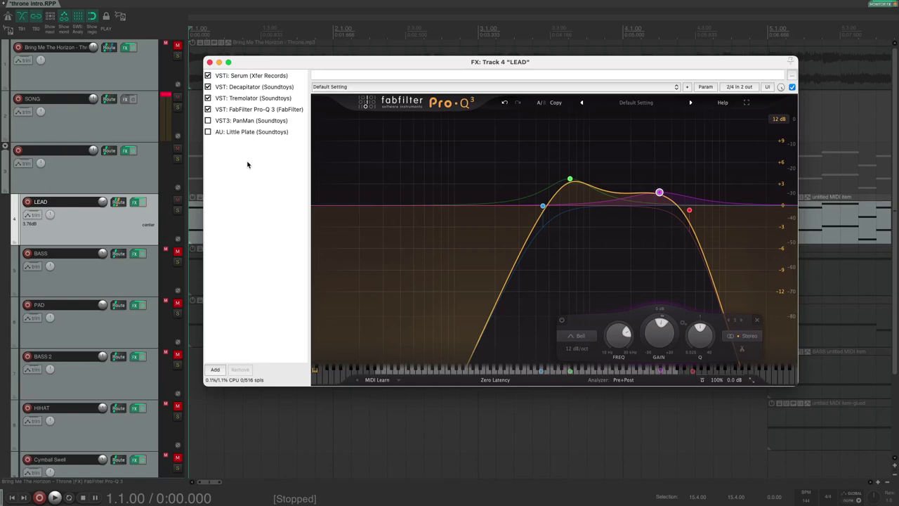
pyautogui.click(207, 121)
pyautogui.click(177, 56)
pyautogui.press('space')
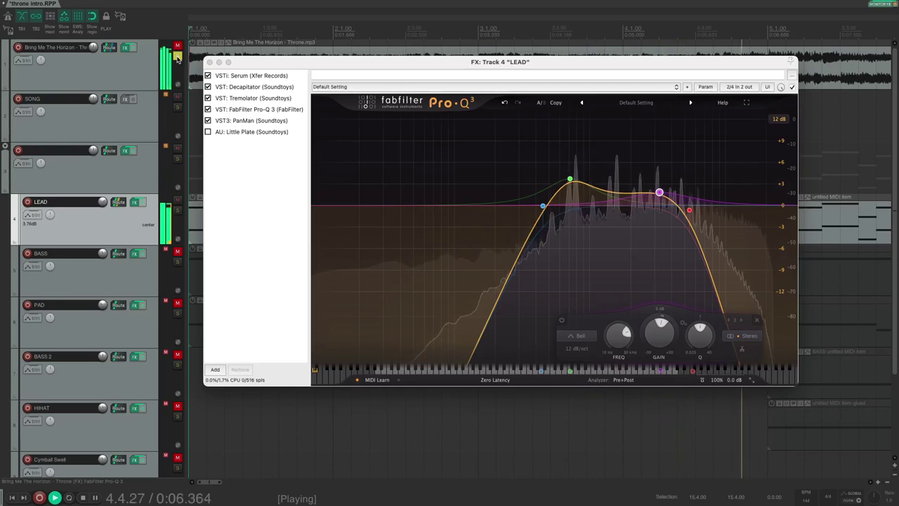
pyautogui.click(178, 56)
pyautogui.press('space')
pyautogui.click(207, 120)
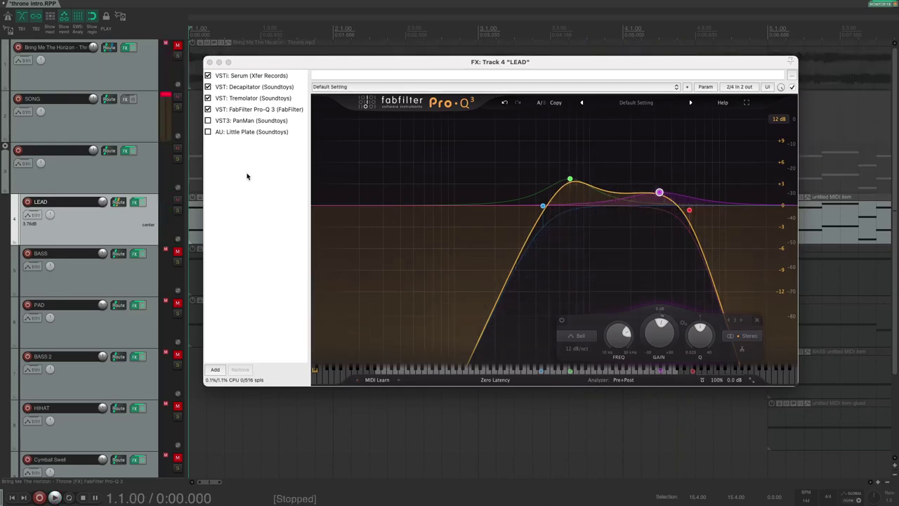
# Show the PanMan auto-panner settings and play the lead through it.
pyautogui.click(265, 121)
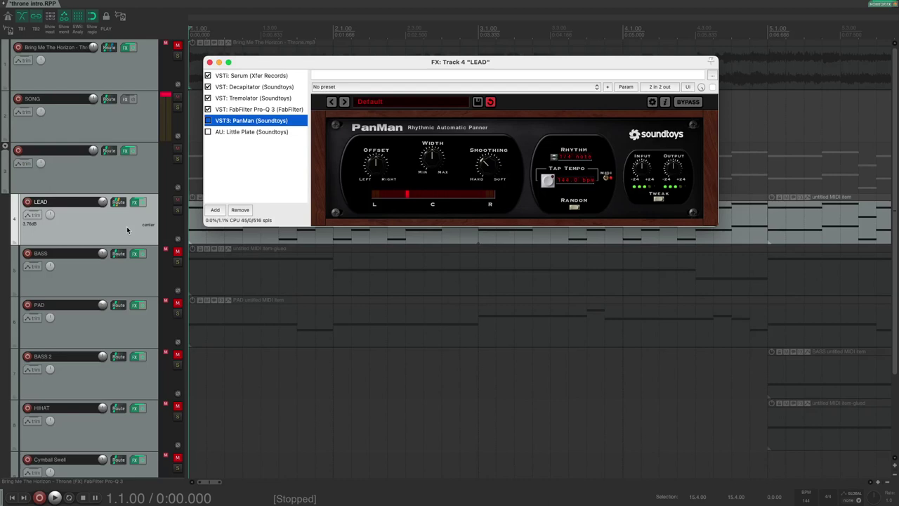
pyautogui.click(238, 169)
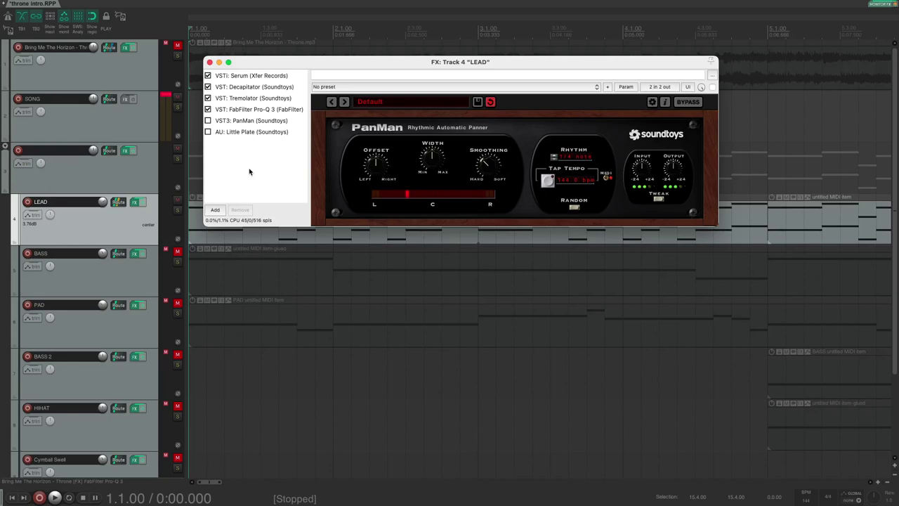
pyautogui.press('space')
pyautogui.press('space')
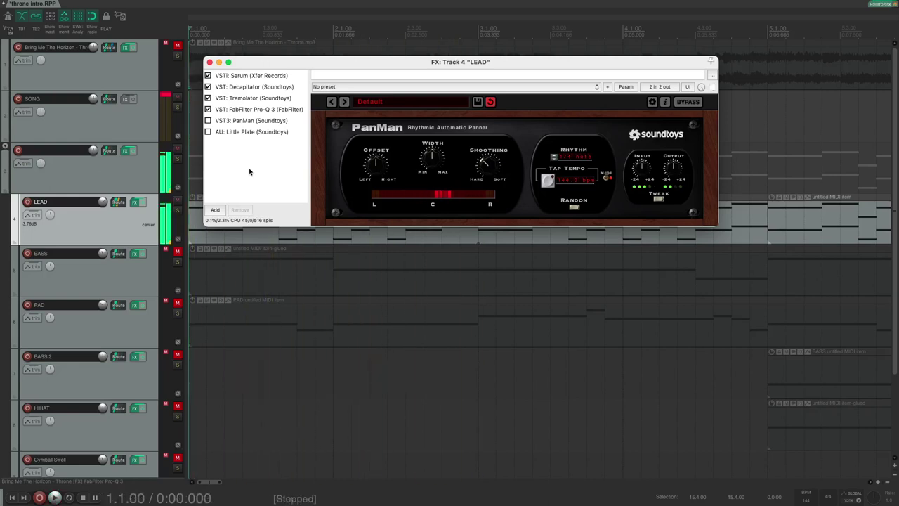
# Preview the lead through the Little Plate reverb.
pyautogui.click(244, 132)
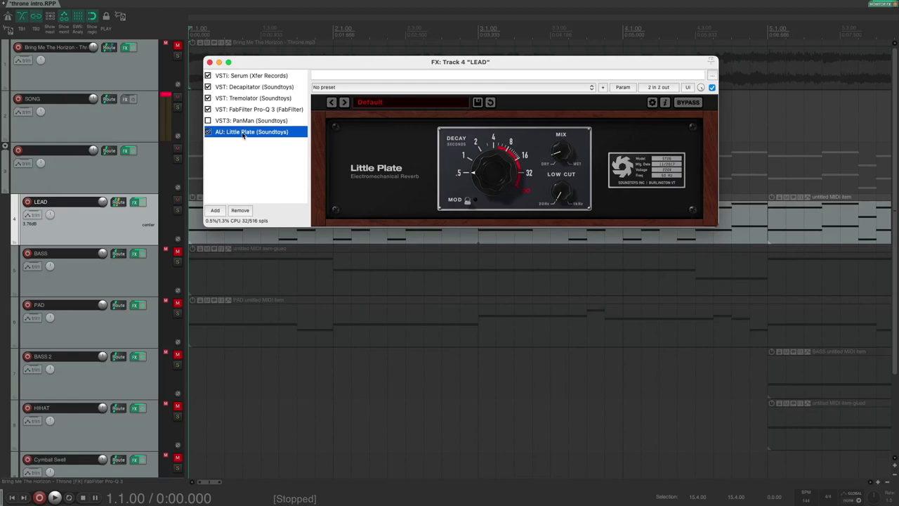
pyautogui.press('space')
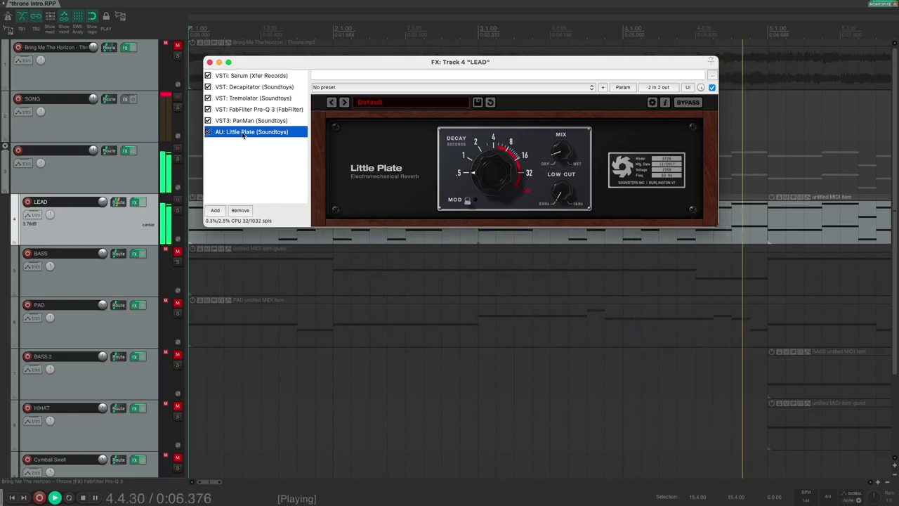
pyautogui.press('space')
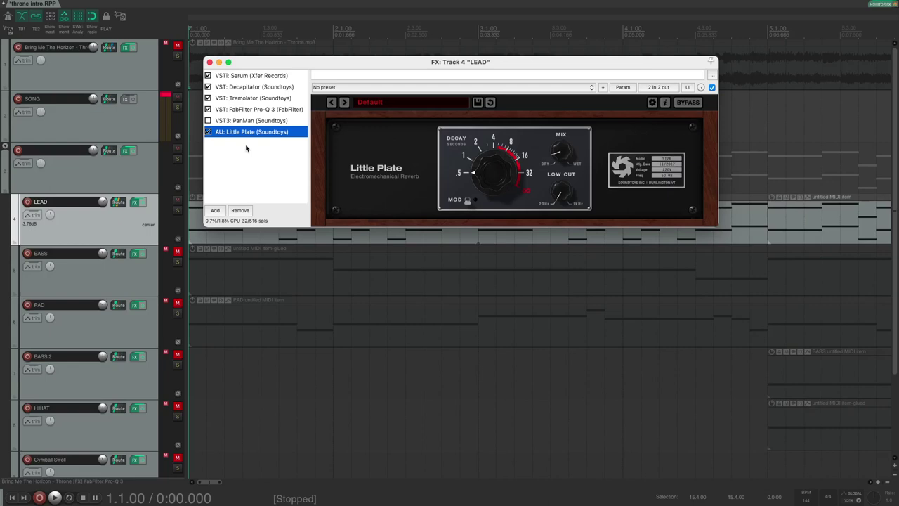
# Bypass Little Plate, Pro-Q 3, Tremolator and Decapitator, and show Serum's effects page.
pyautogui.click(207, 131)
pyautogui.click(207, 109)
pyautogui.click(208, 97)
pyautogui.click(208, 86)
pyautogui.click(251, 76)
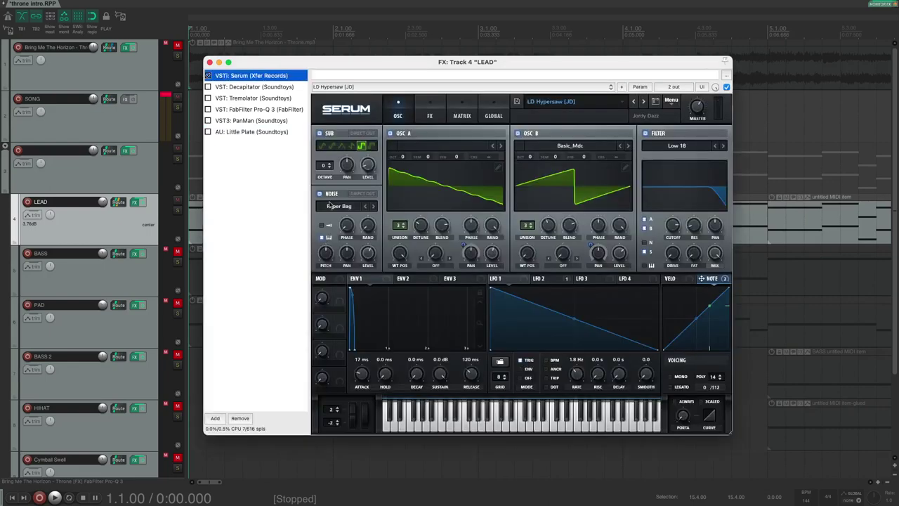
pyautogui.click(429, 115)
# Play the dry lead from the arrangement view.
pyautogui.click(99, 171)
pyautogui.press('space')
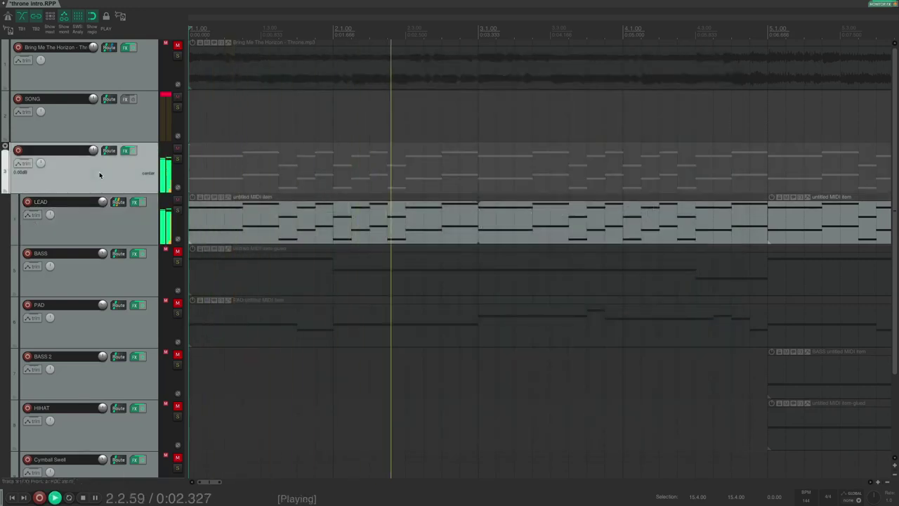
pyautogui.press('space')
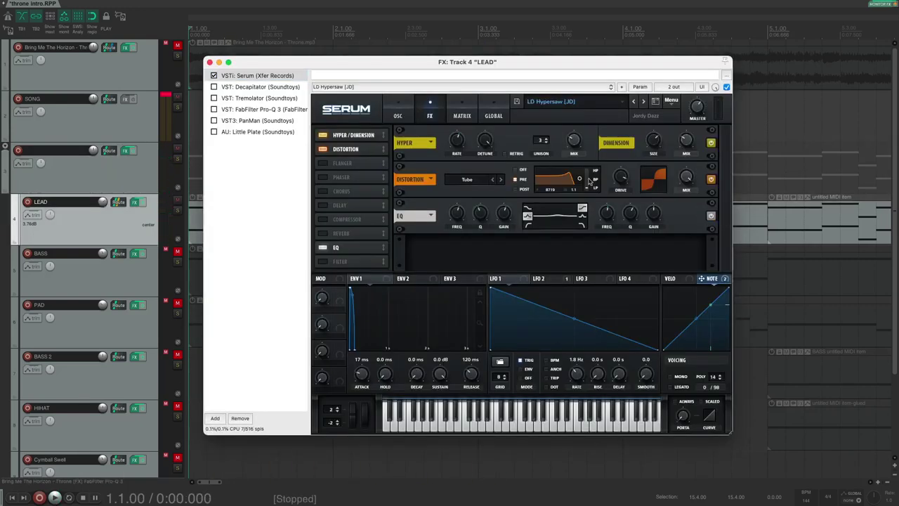
# Re-enable Pro-Q 3, Decapitator, Tremolator and PanMan and play the processed lead.
pyautogui.click(399, 111)
pyautogui.click(214, 109)
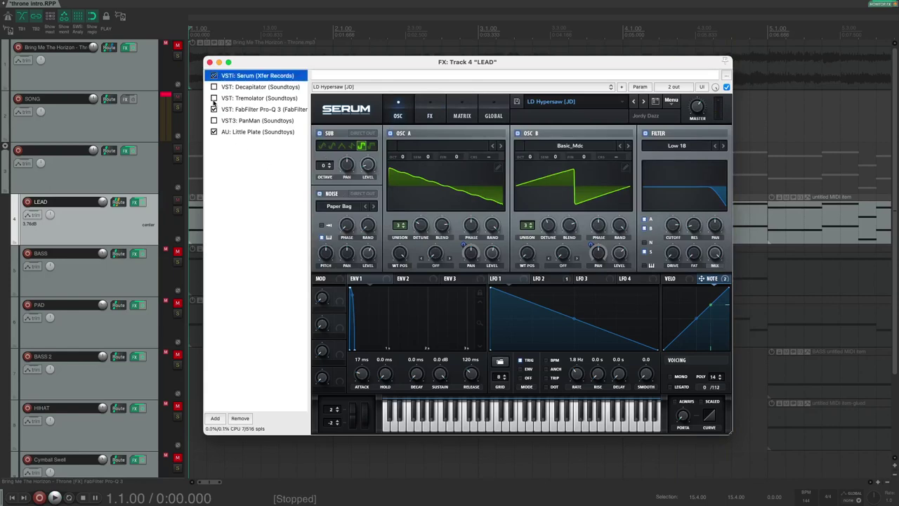
pyautogui.click(214, 98)
pyautogui.click(213, 86)
pyautogui.click(214, 120)
pyautogui.click(241, 176)
pyautogui.press('space')
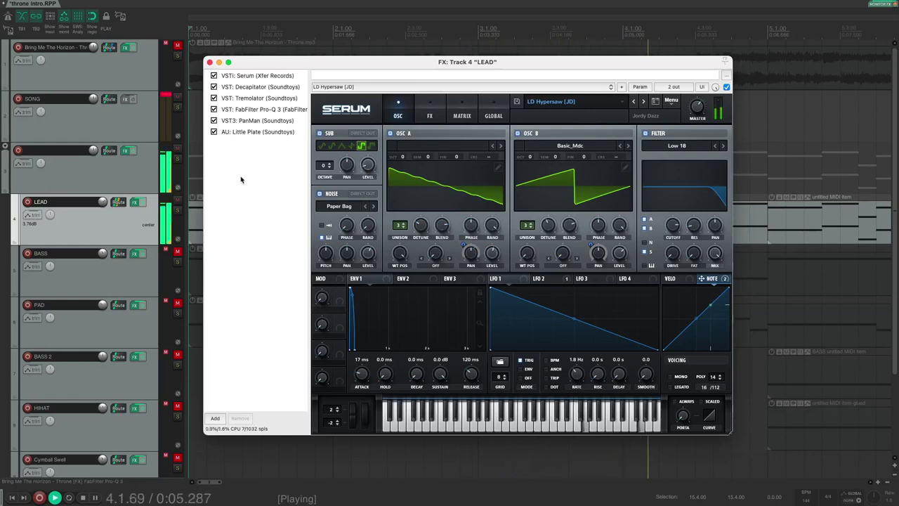
pyautogui.click(213, 120)
pyautogui.press('space')
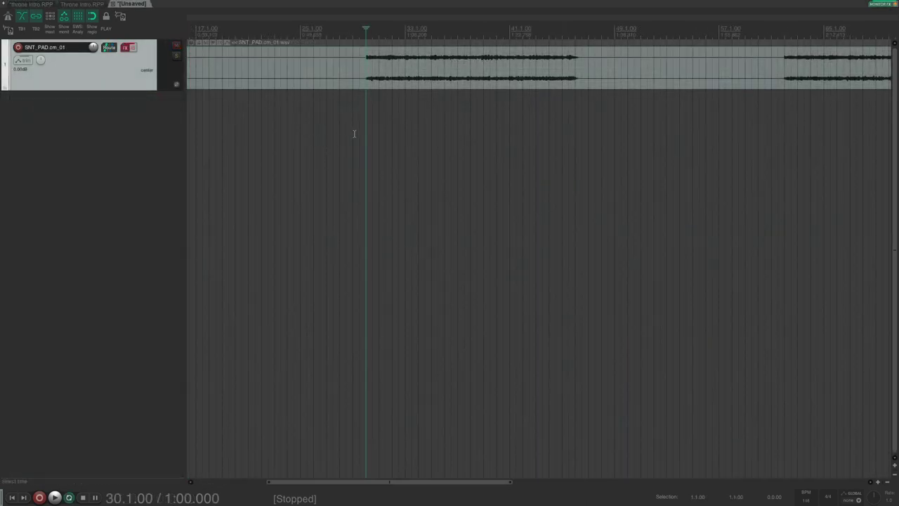
# Play the SNT_PAD_cm_01 pad sample dry from just before it starts.
pyautogui.click(354, 134)
pyautogui.click(344, 134)
pyautogui.press('space')
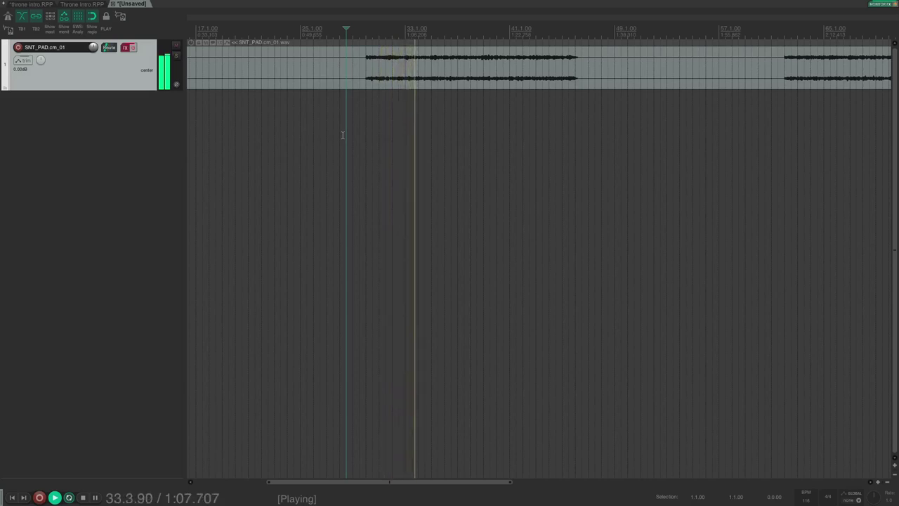
pyautogui.press('space')
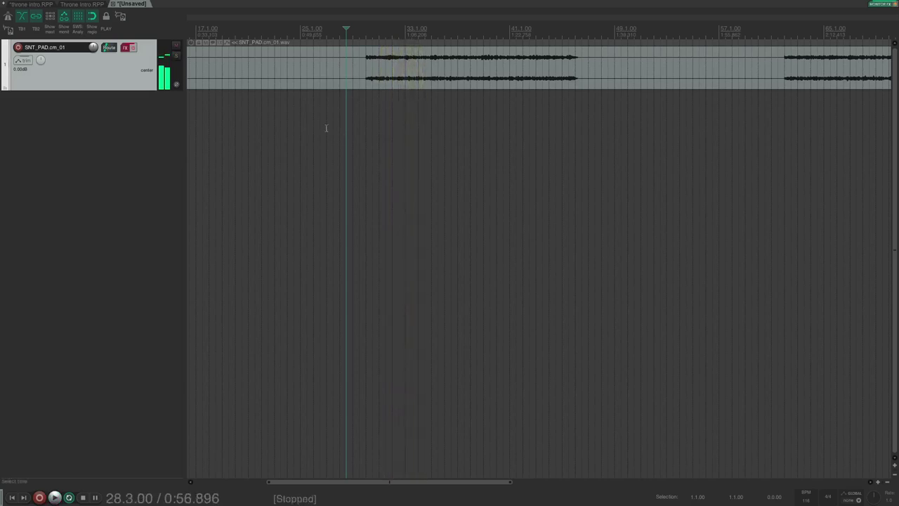
# Turn on the pad track's effects and play the pad with them.
pyautogui.click(134, 47)
pyautogui.click(359, 105)
pyautogui.press('space')
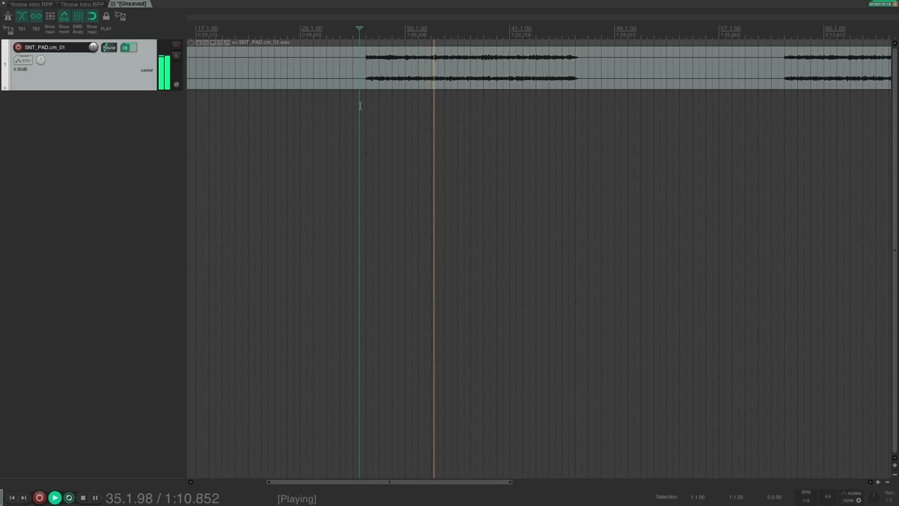
pyautogui.press('space')
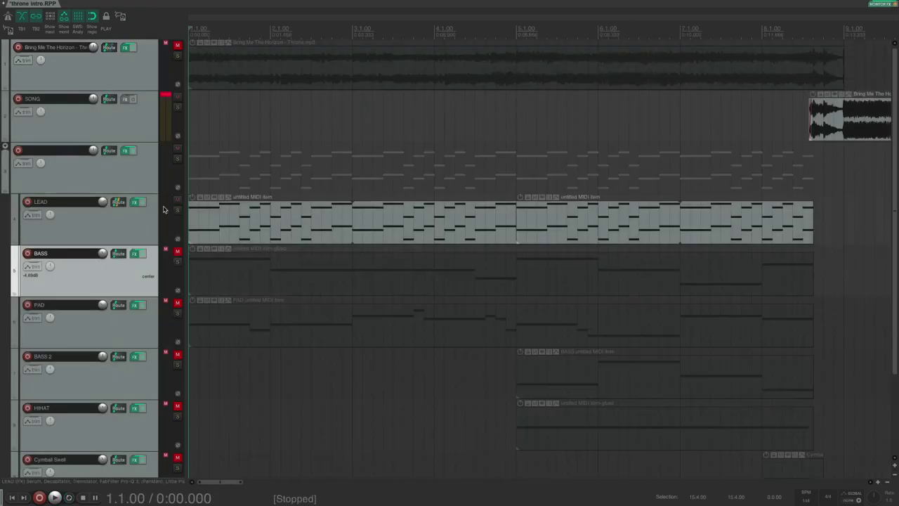
# Back in the Throne intro project, mute LEAD, unmute BASS and play the bass.
pyautogui.click(142, 221)
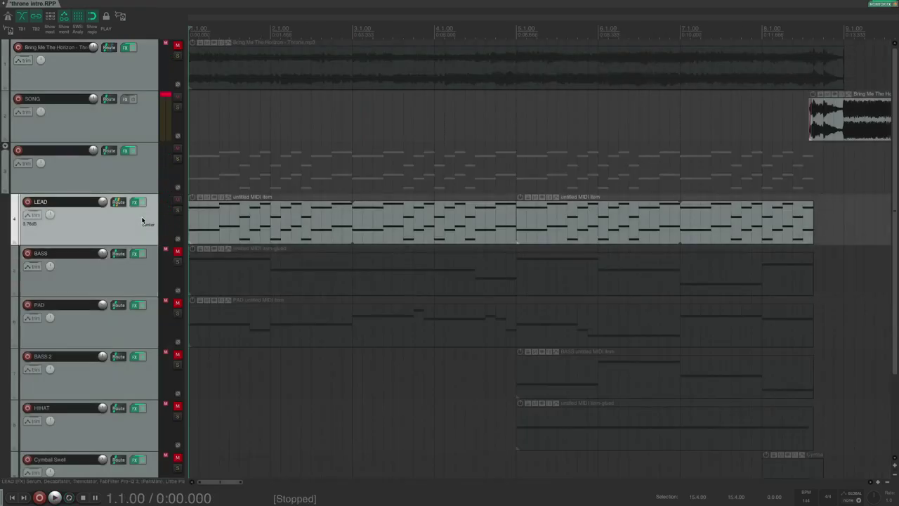
pyautogui.click(177, 200)
pyautogui.click(177, 251)
pyautogui.press('space')
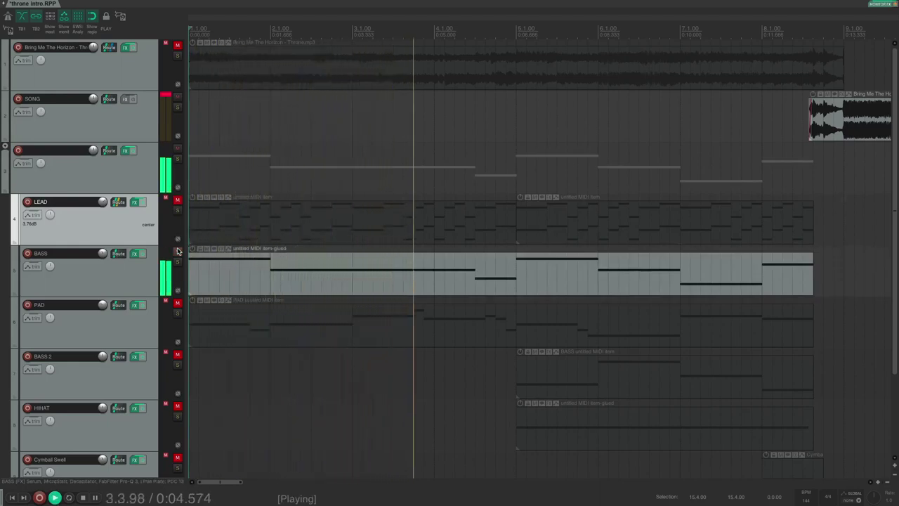
pyautogui.press('space')
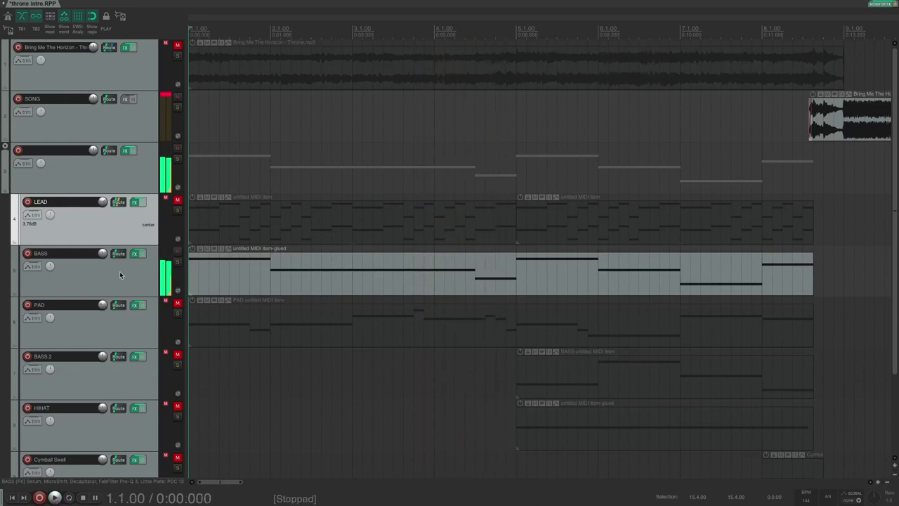
# Open the BASS effects chain and inspect the Serum, MicroShift and Little Plate settings.
pyautogui.click(129, 258)
pyautogui.click(131, 255)
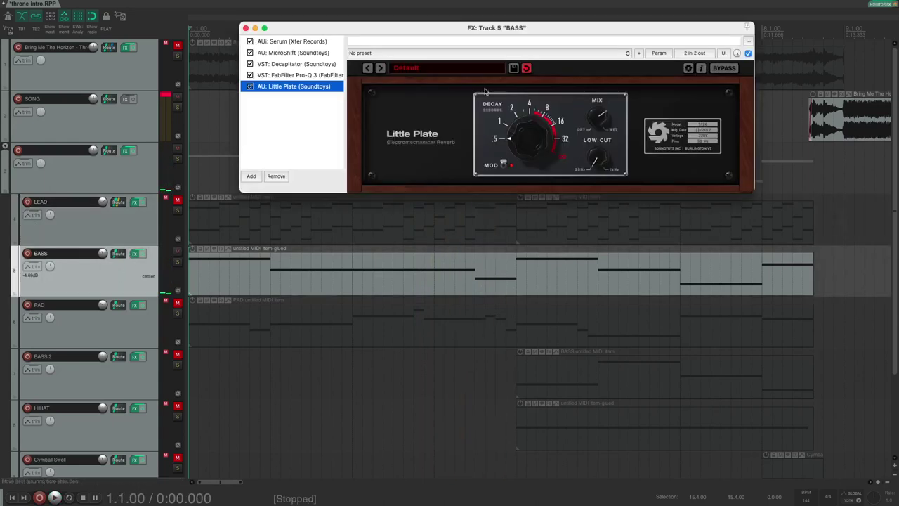
pyautogui.click(302, 42)
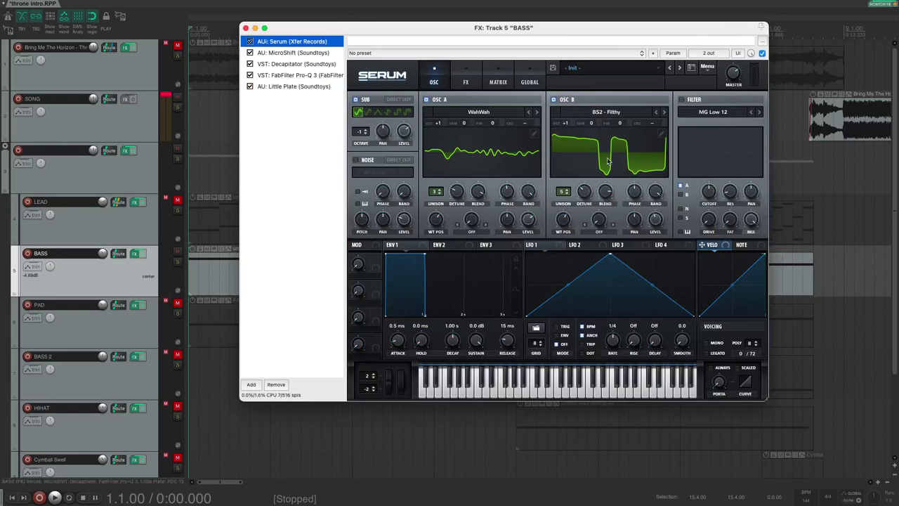
pyautogui.click(313, 53)
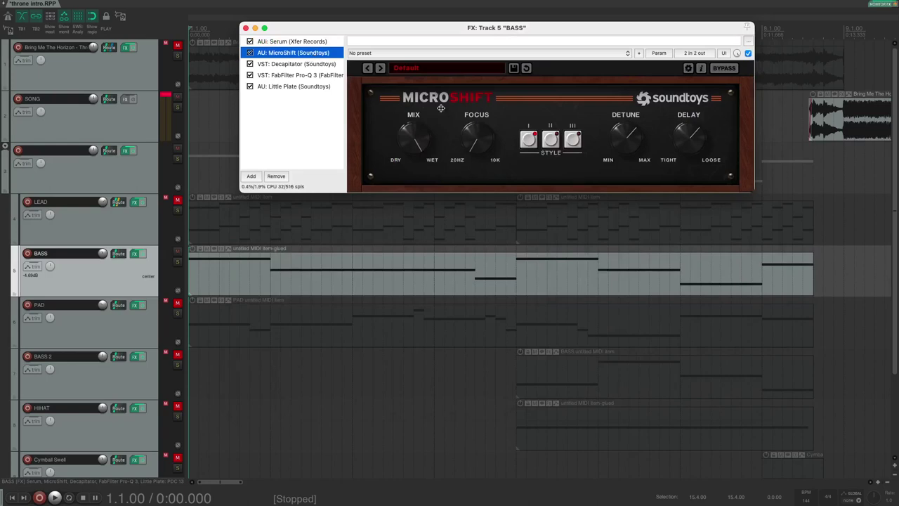
pyautogui.click(258, 87)
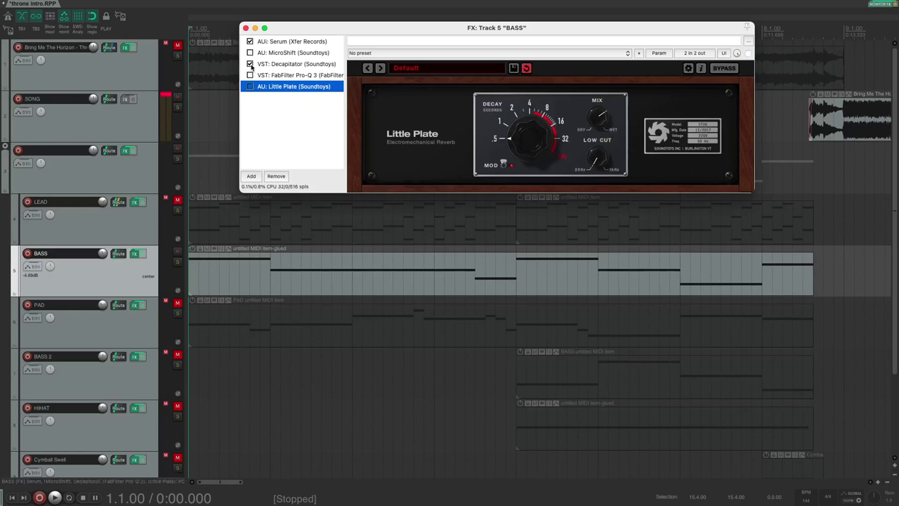
# Play the bass with Decapitator, Pro-Q 3 and Little Plate off, then show Decapitator's settings.
pyautogui.press('space')
pyautogui.press('space')
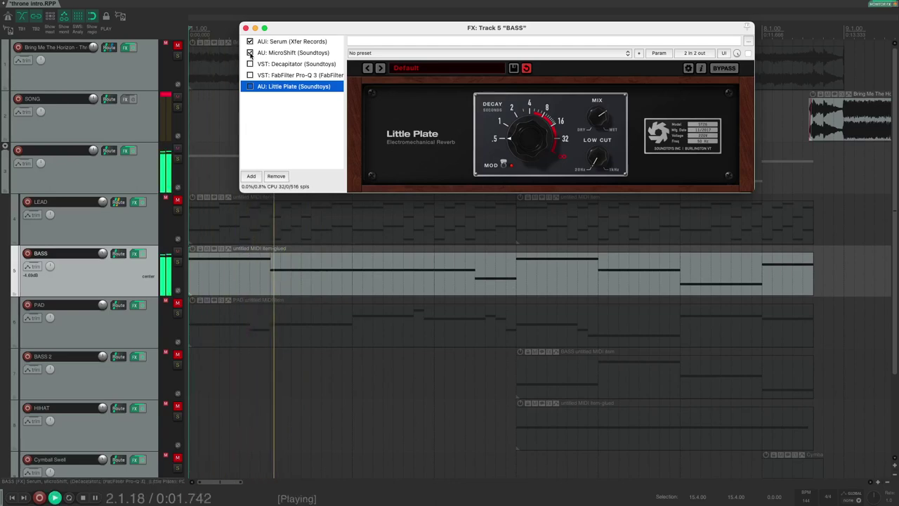
pyautogui.press('space')
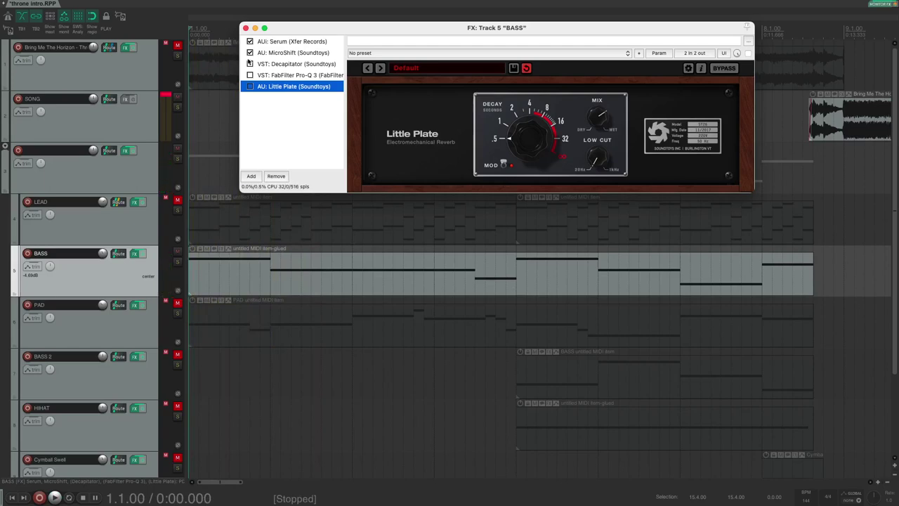
pyautogui.click(271, 65)
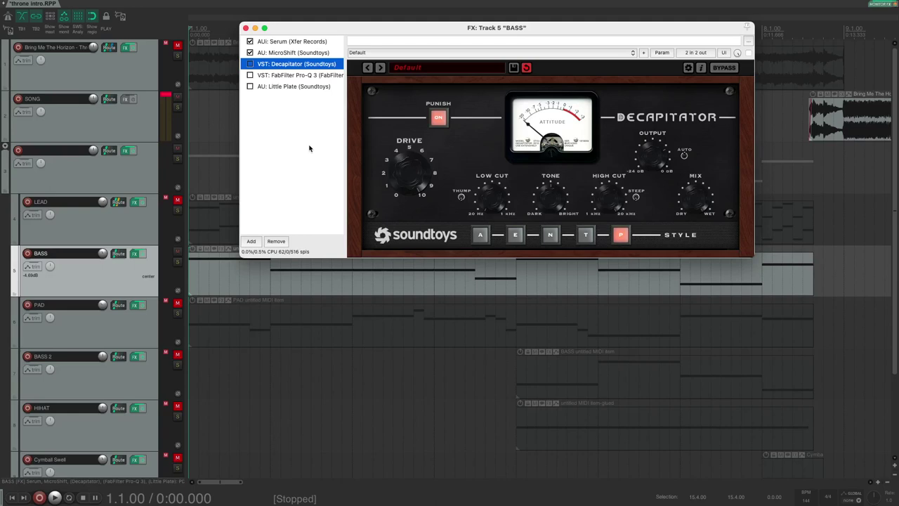
# Re-enable Decapitator and check the Pro-Q 3 EQ curve, playing the bass after each.
pyautogui.click(250, 64)
pyautogui.press('space')
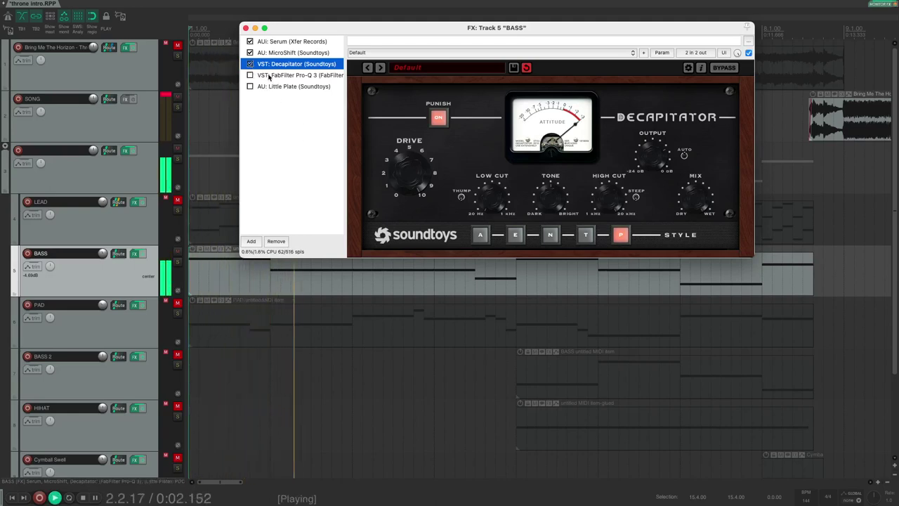
pyautogui.press('space')
pyautogui.click(281, 75)
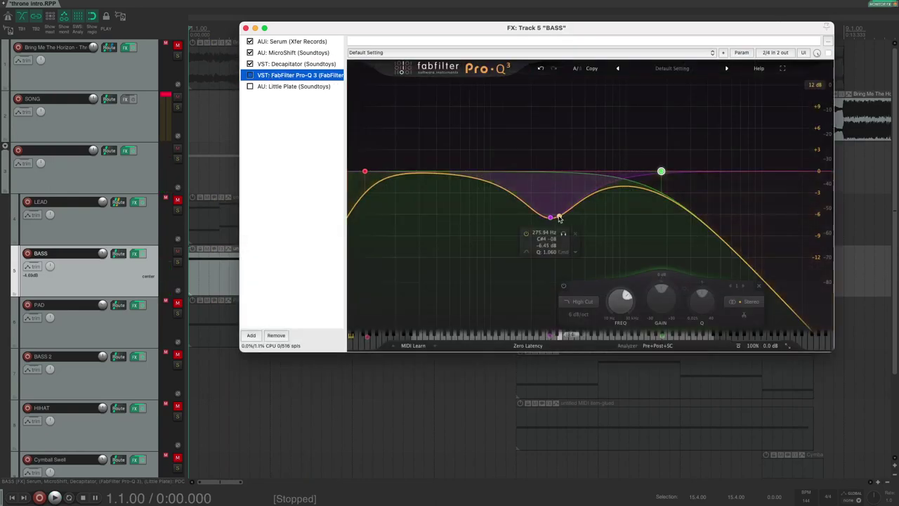
pyautogui.moveTo(663, 176)
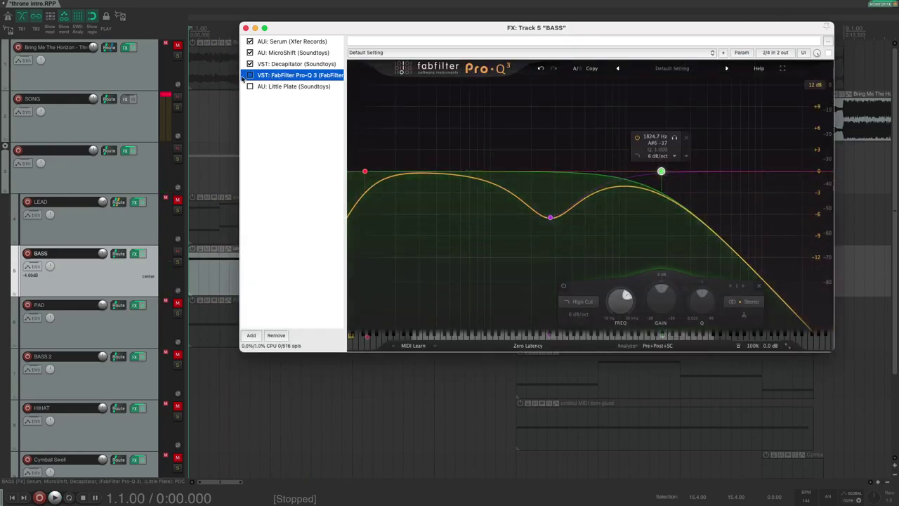
pyautogui.press('space')
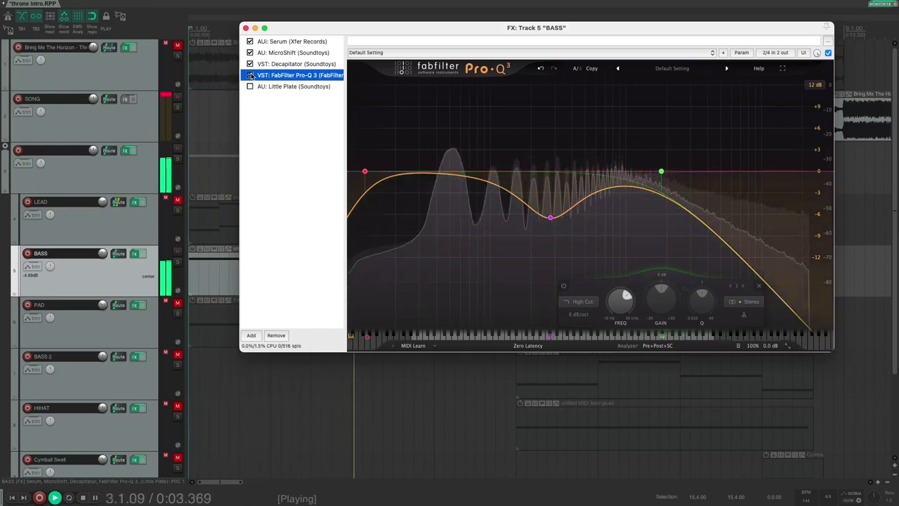
pyautogui.press('space')
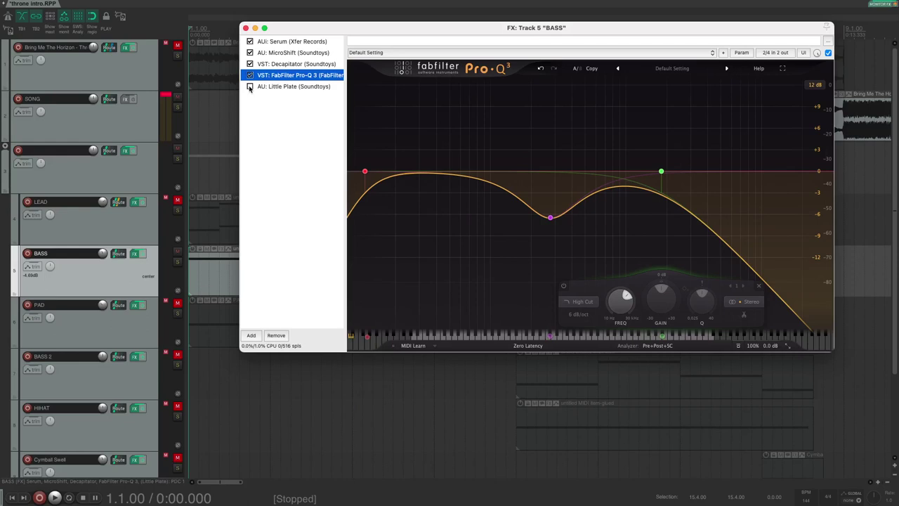
# Turn Little Plate reverb back on and play the bass through the full chain.
pyautogui.click(250, 87)
pyautogui.click(280, 87)
pyautogui.press('space')
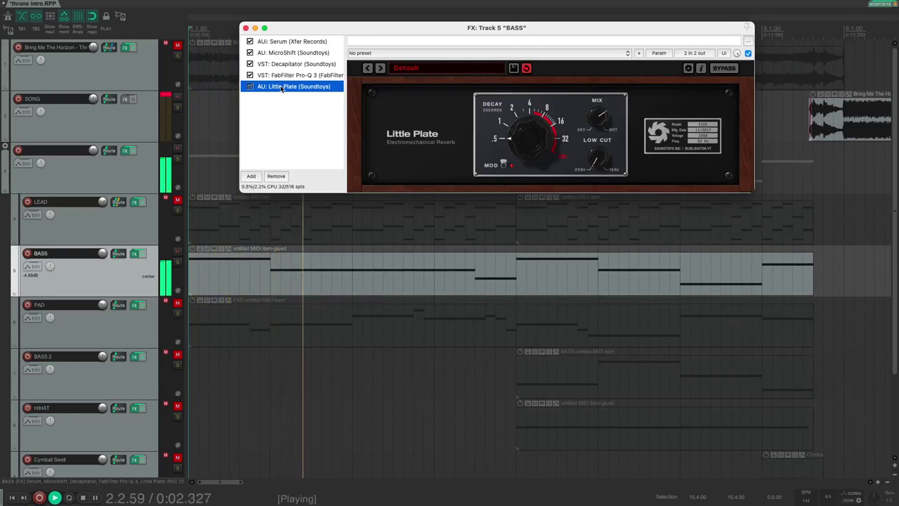
pyautogui.press('space')
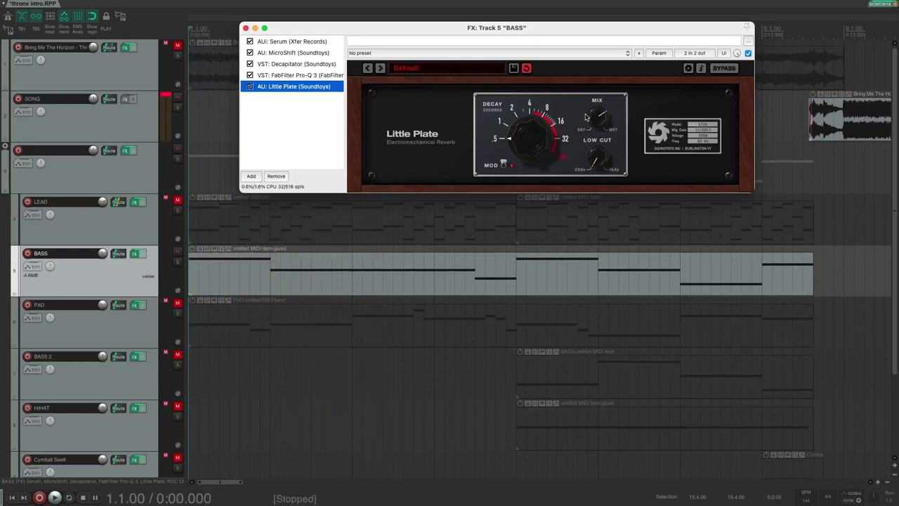
# Unmute LEAD, set its volume to 1.27 dB, then solo and play the original Throne track.
pyautogui.click(246, 28)
pyautogui.keyDown('ctrl'); pyautogui.click(191, 209); pyautogui.keyUp('ctrl')
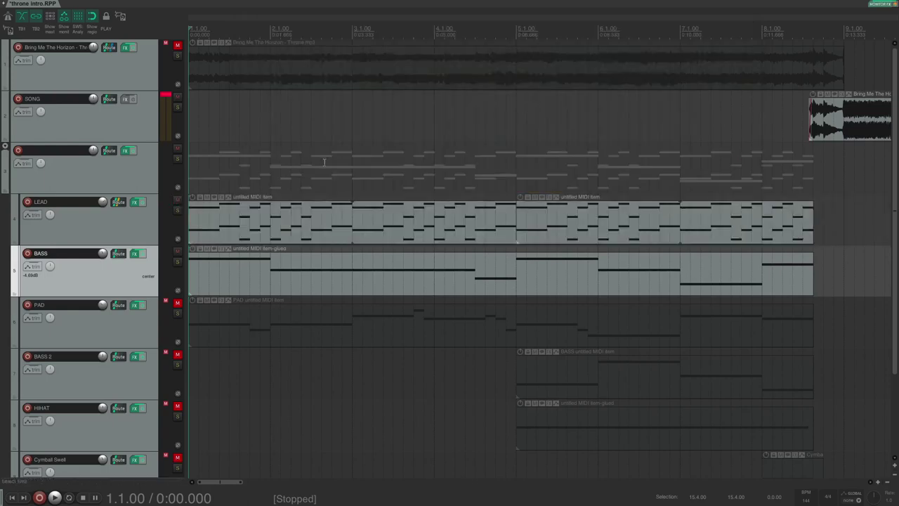
pyautogui.press('space')
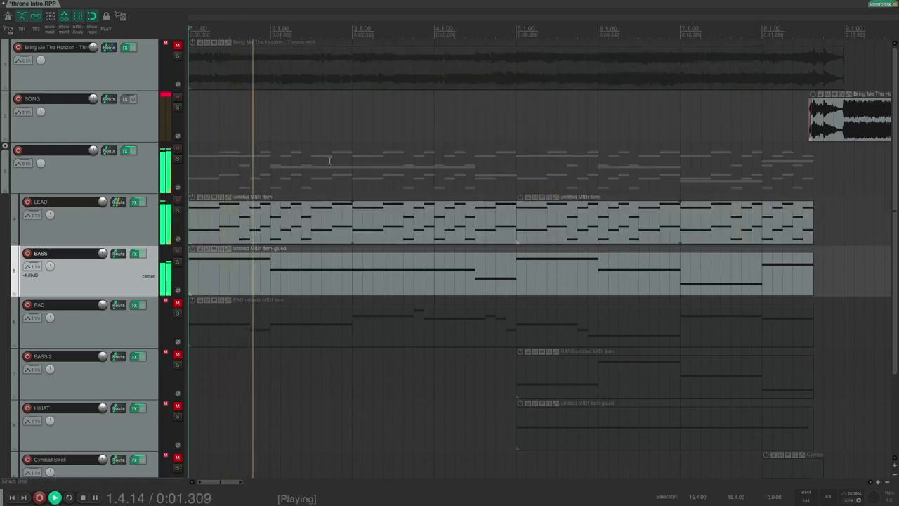
pyautogui.click(105, 217)
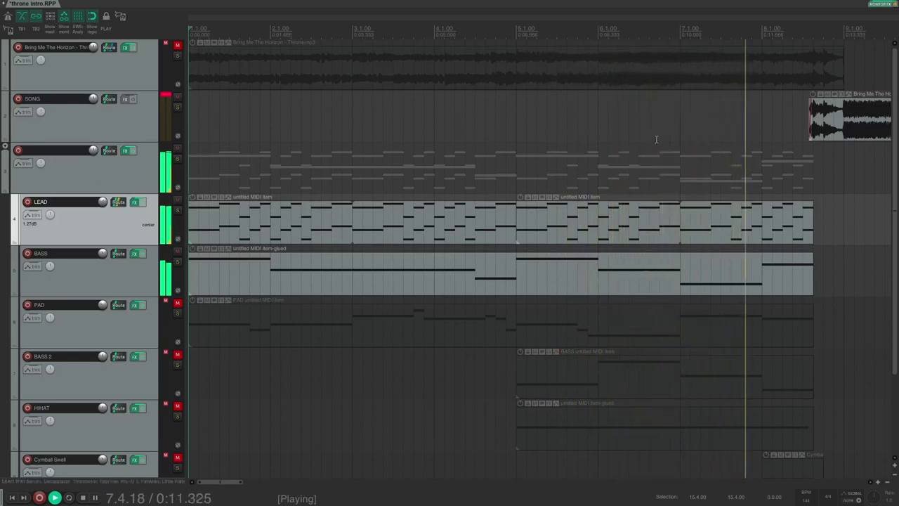
pyautogui.press('space')
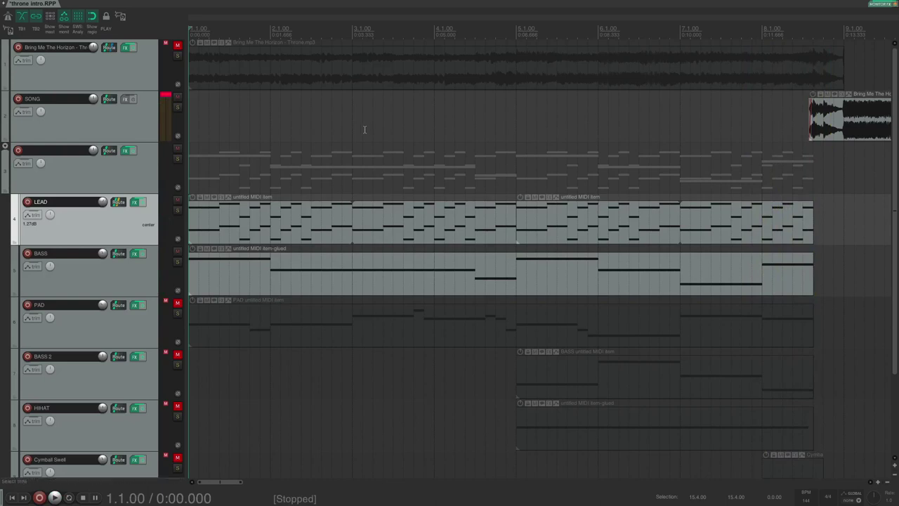
pyautogui.click(177, 56)
pyautogui.press('space')
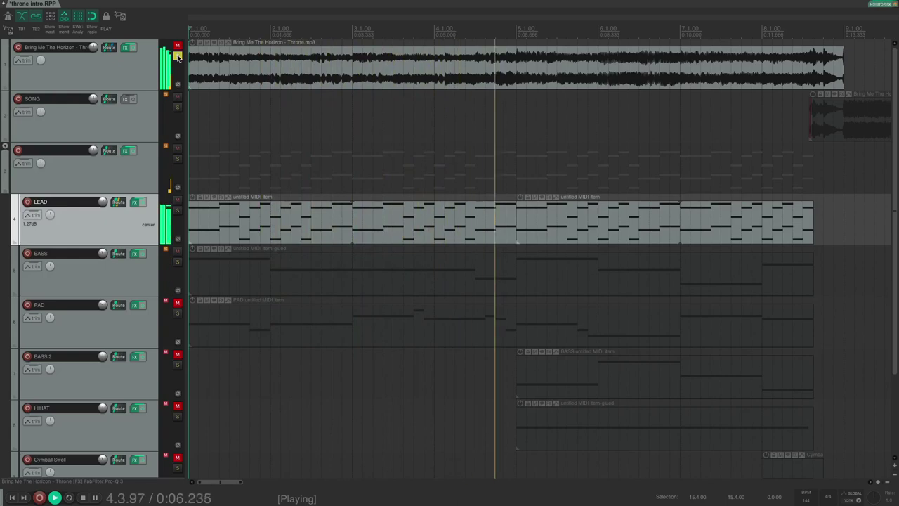
# Unsolo the original song, solo PAD and play its Serum PL D_Pluck [DU] part.
pyautogui.click(177, 56)
pyautogui.click(140, 72)
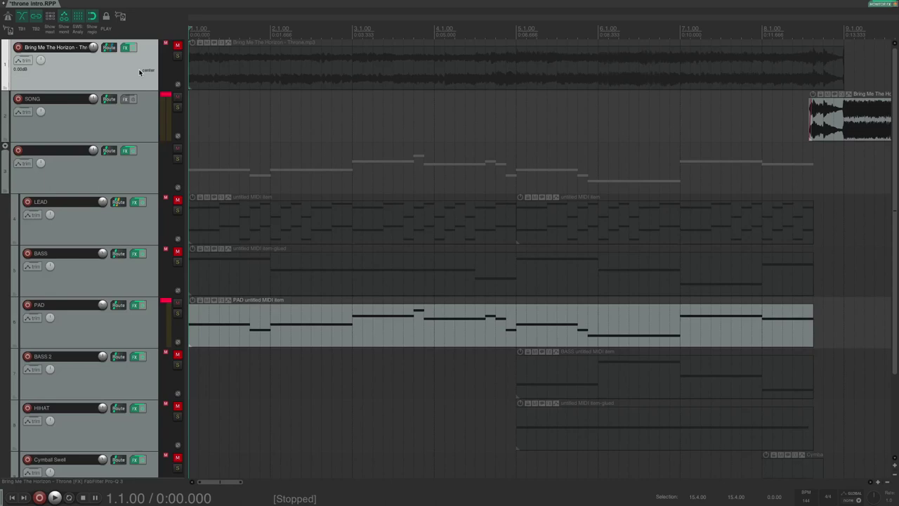
pyautogui.click(135, 306)
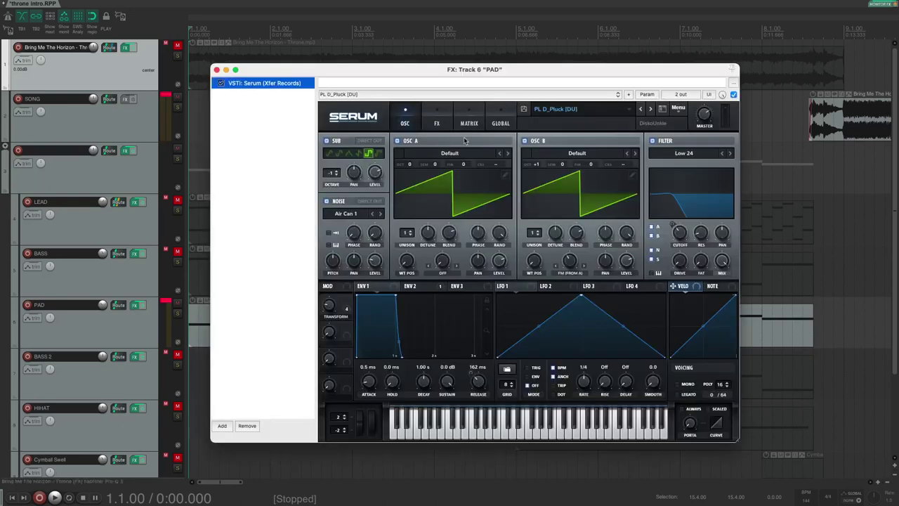
pyautogui.click(217, 70)
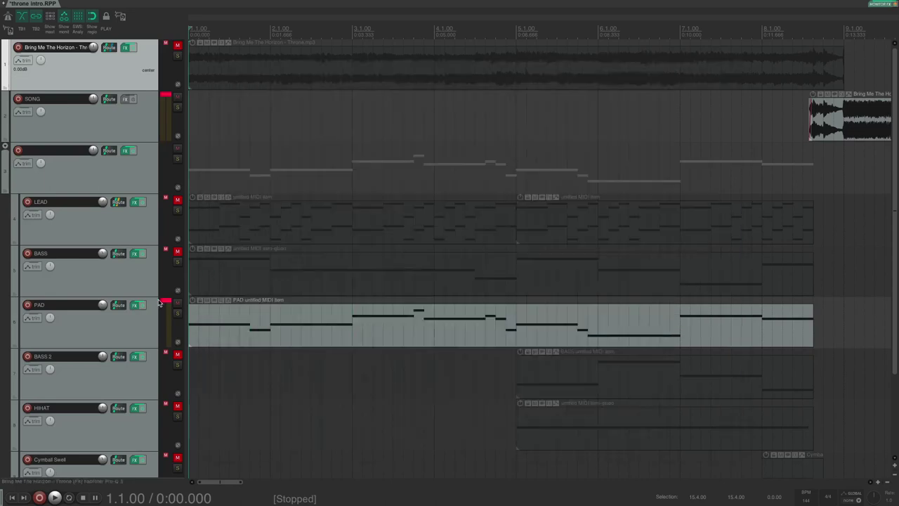
pyautogui.press('space')
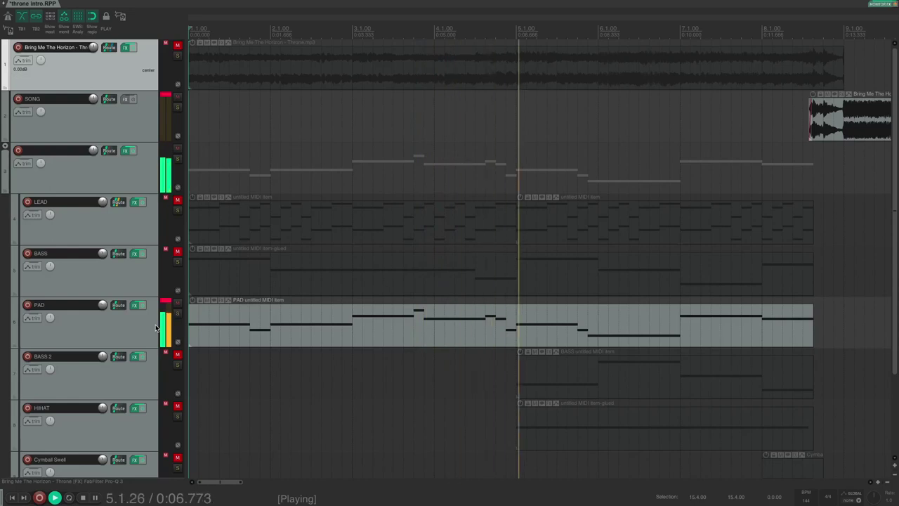
pyautogui.press('space')
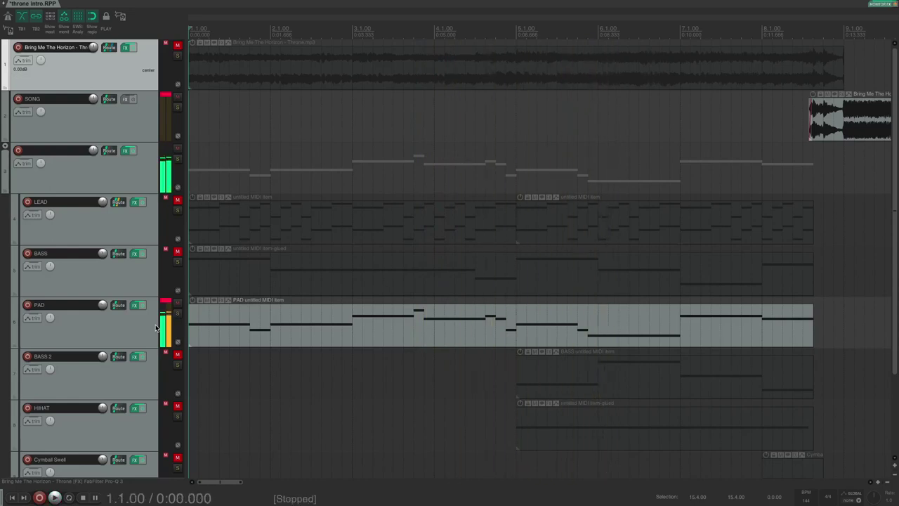
# Play PAD, BASS and LEAD soloed together, then compare with the original song.
pyautogui.click(177, 252)
pyautogui.click(176, 203)
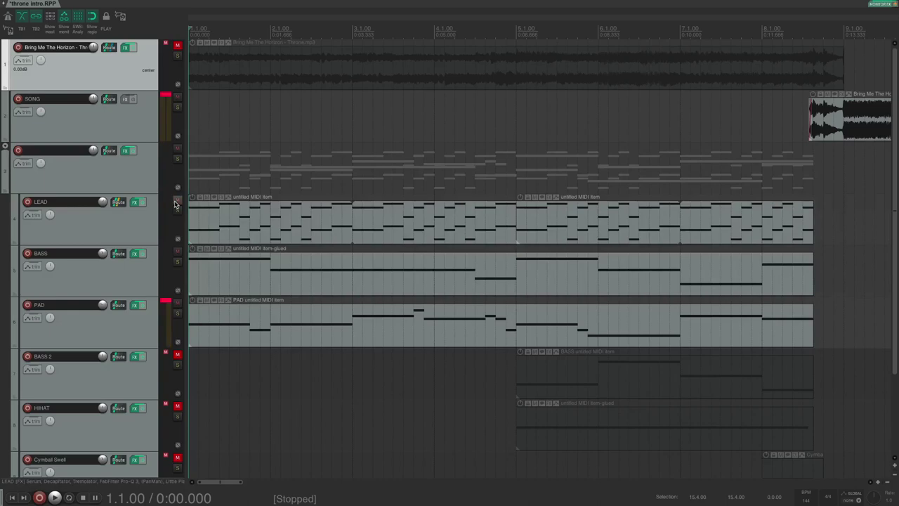
pyautogui.press('space')
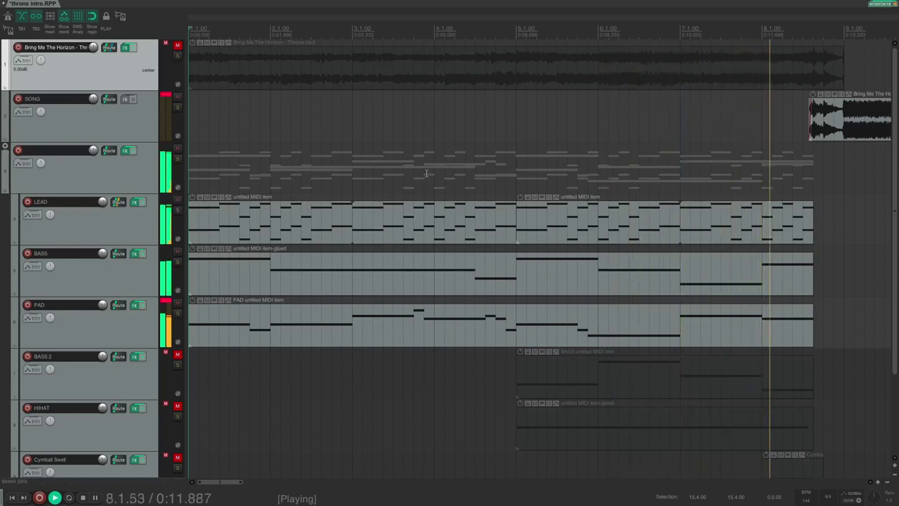
pyautogui.press('space')
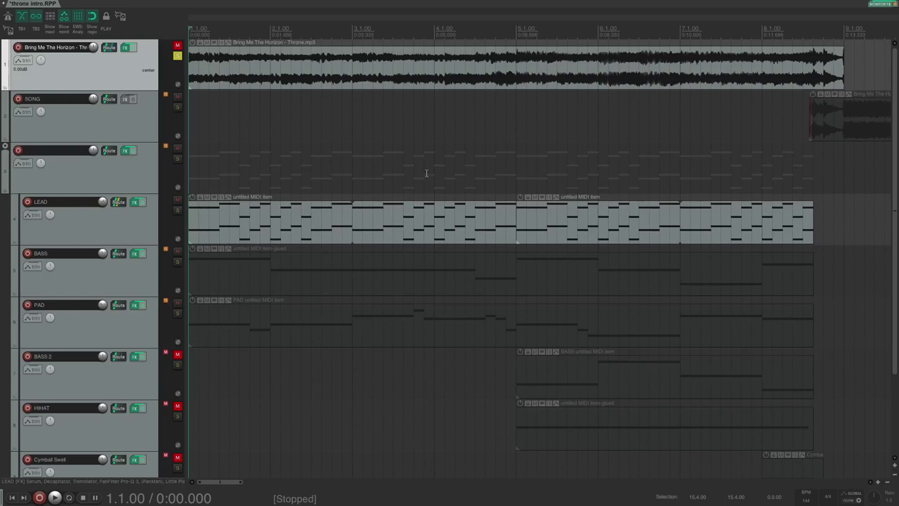
pyautogui.press('space')
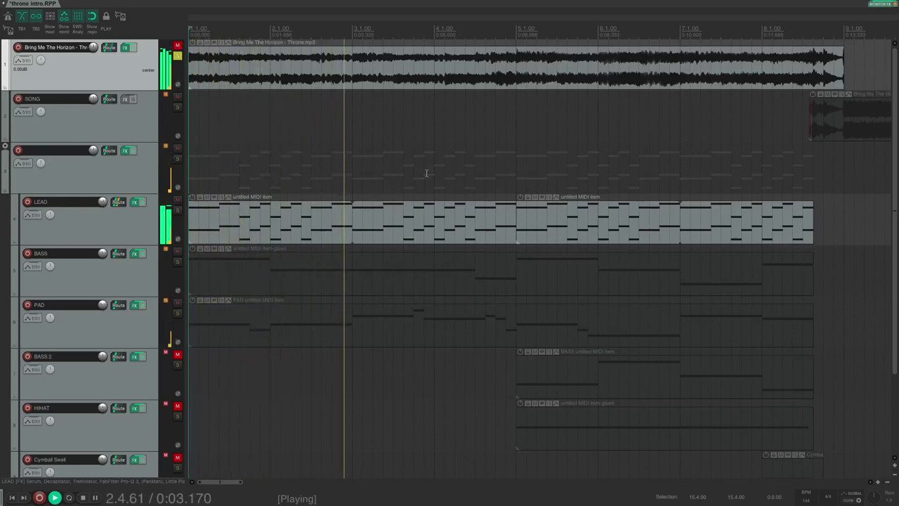
pyautogui.press('F6')
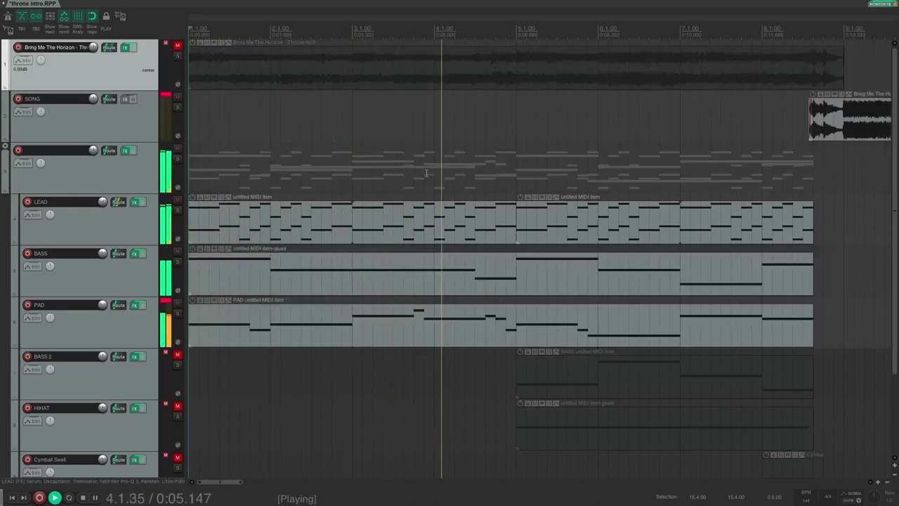
pyautogui.press('space')
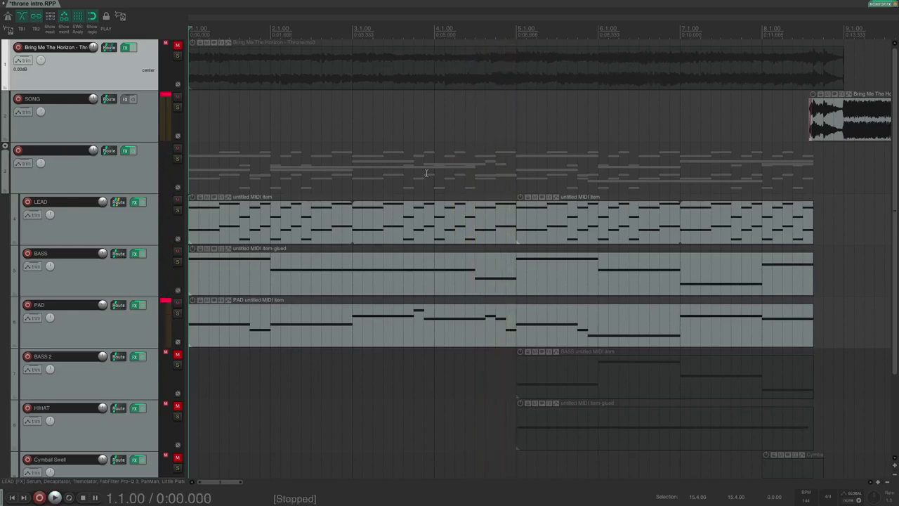
# Lower the PAD track's volume to -11.17 dB and play the arrangement.
pyautogui.click(117, 343)
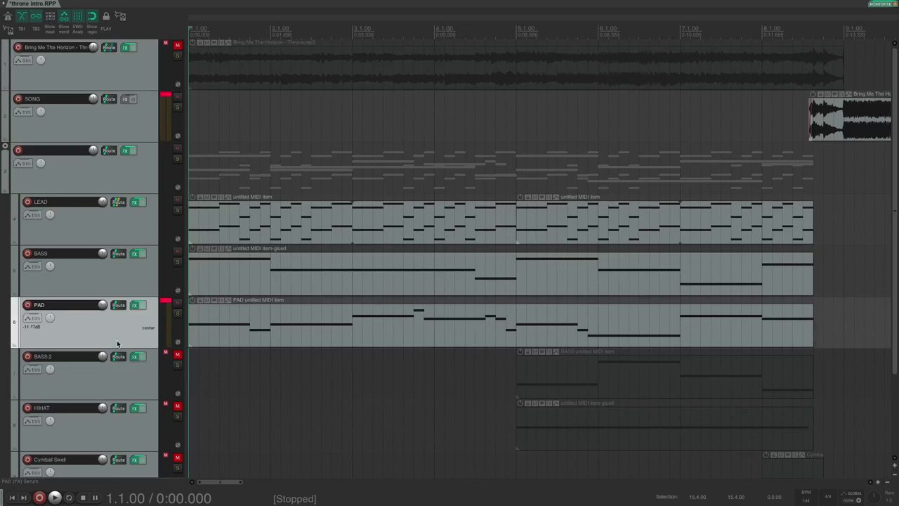
pyautogui.scroll(-1, 117, 340)
pyautogui.click(363, 177)
pyautogui.press('space')
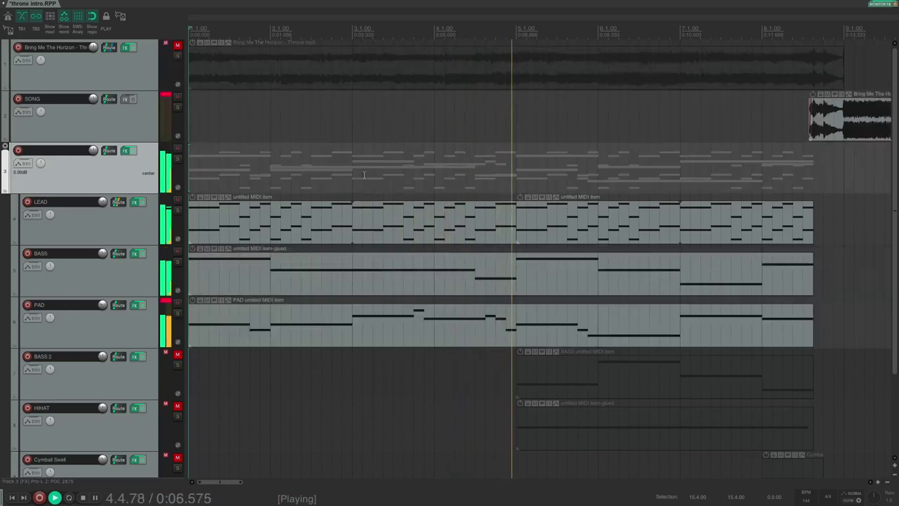
pyautogui.press('space')
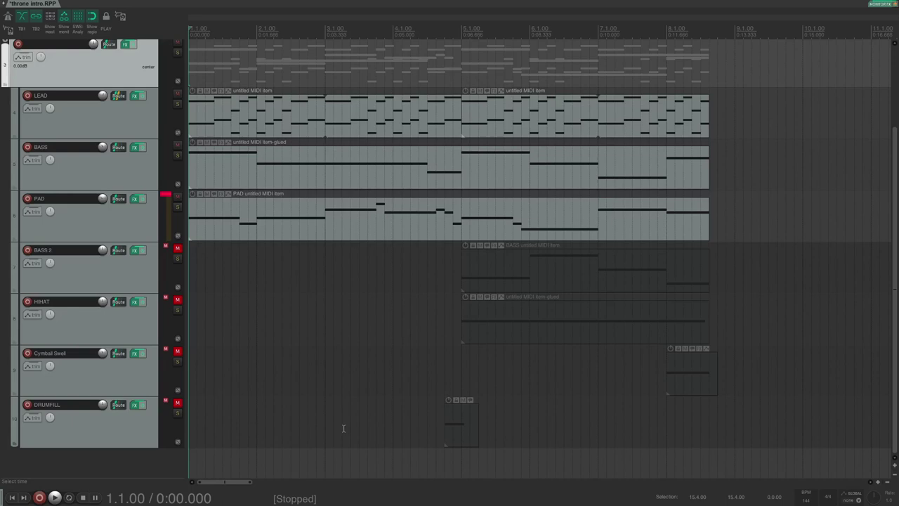
# Place the play cursor at 4.3.50, solo DRUMFILL and play its fill.
pyautogui.click(441, 357)
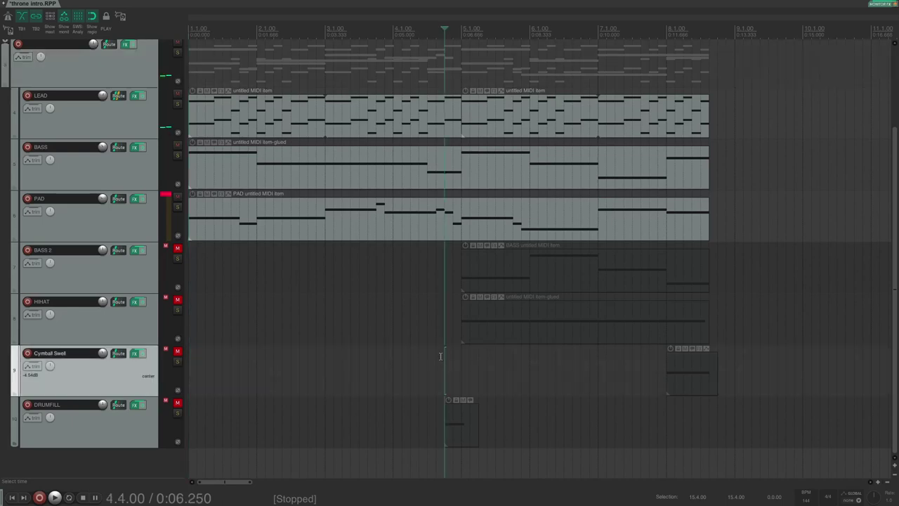
pyautogui.click(435, 356)
pyautogui.press('space')
pyautogui.press('space')
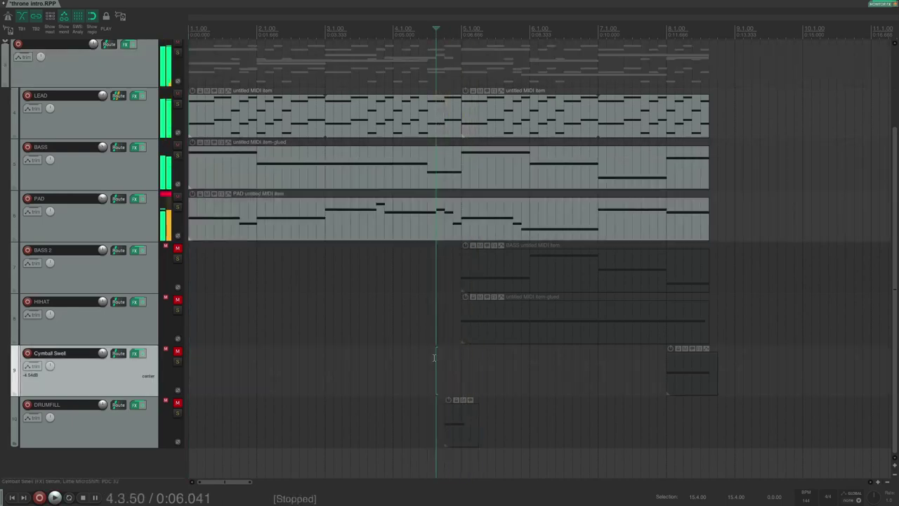
pyautogui.scroll(-2, 434, 356)
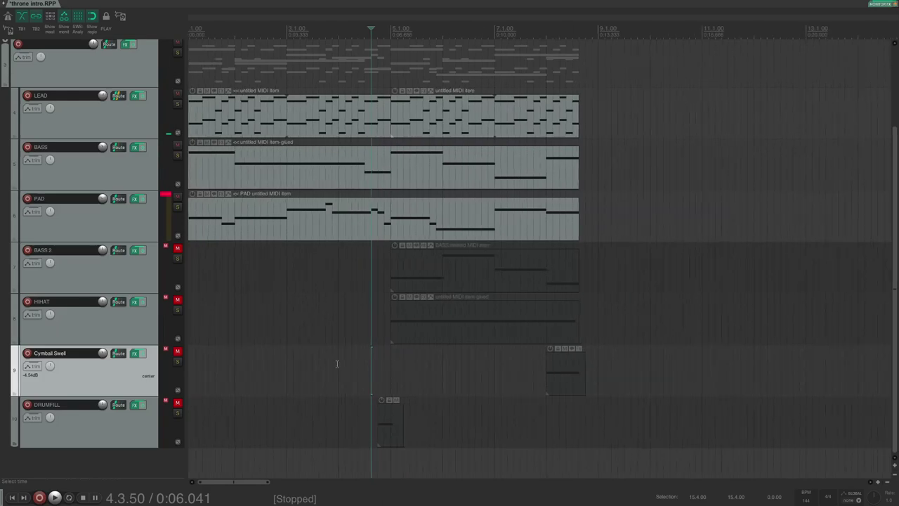
pyautogui.click(177, 413)
pyautogui.scroll(2, 505, 372)
pyautogui.press('space')
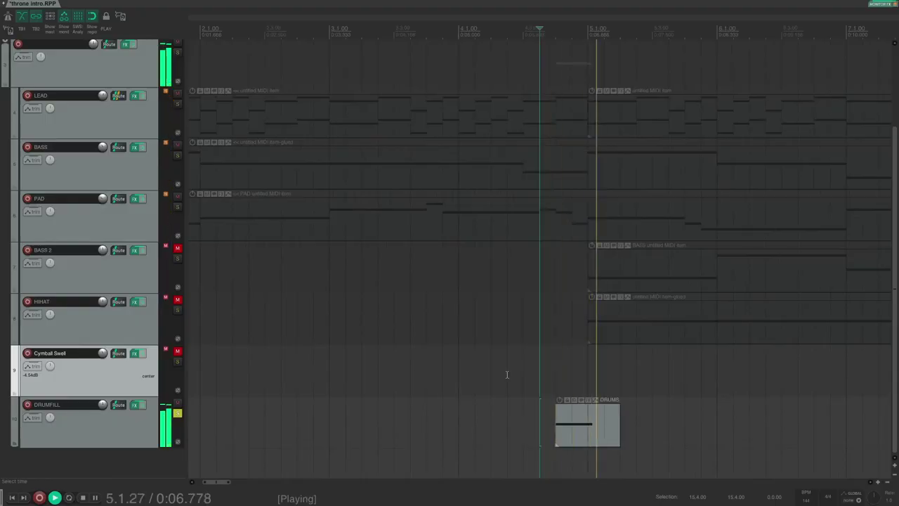
pyautogui.press('space')
# Inspect DRUMFILL's Serum kick effects and Little Plate reverb, then play the full mix.
pyautogui.click(135, 406)
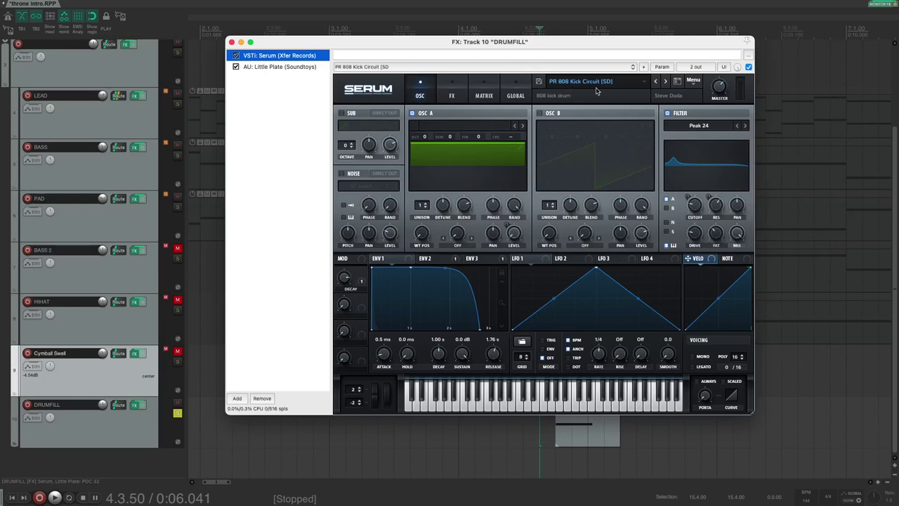
pyautogui.click(451, 94)
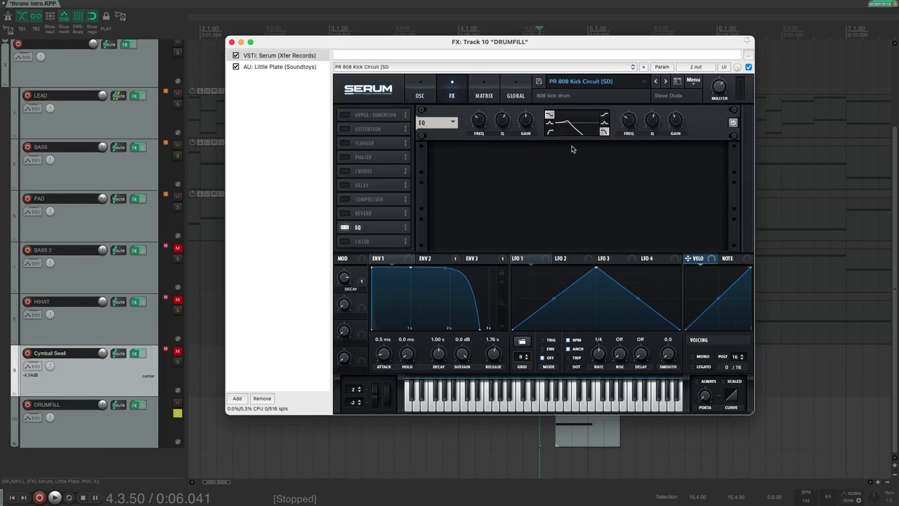
pyautogui.click(285, 66)
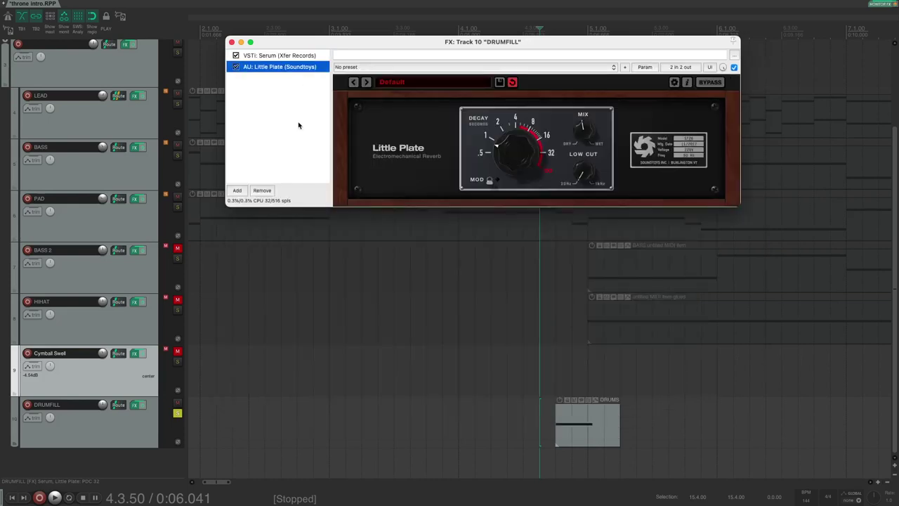
pyautogui.press('Escape')
pyautogui.click(474, 340)
pyautogui.press('space')
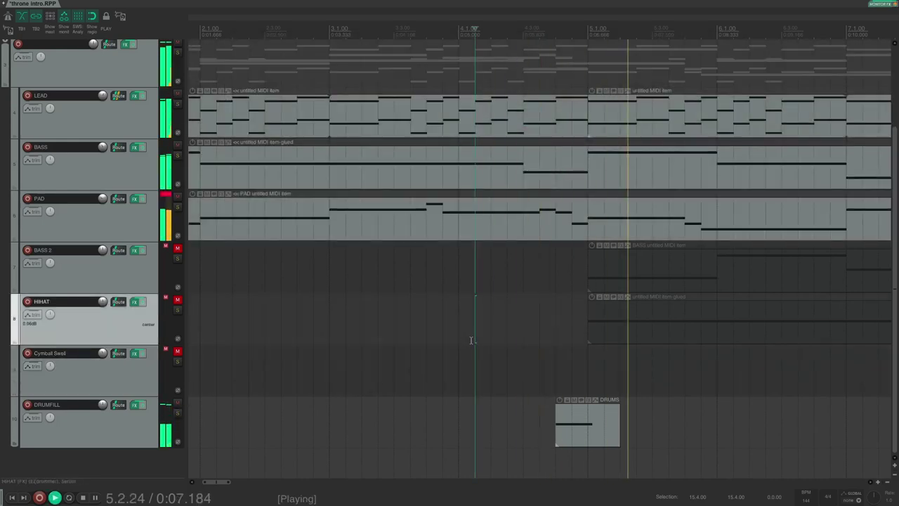
# Solo the LEAD track, play it briefly, then clear the solo.
pyautogui.press('space')
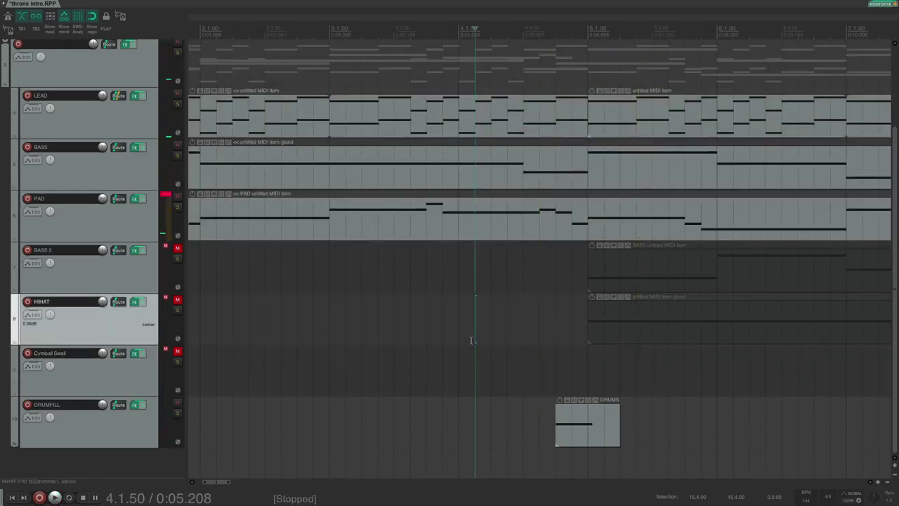
pyautogui.press('s')
pyautogui.press('space')
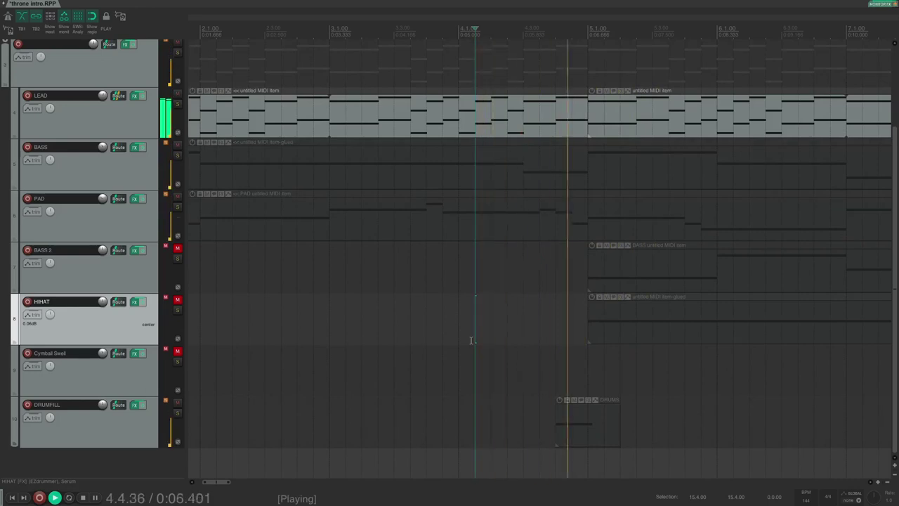
pyautogui.press('space')
pyautogui.press('s')
# Set DRUMFILL's volume to 4.13 dB and replay the fill from 4.1.50.
pyautogui.click(110, 424)
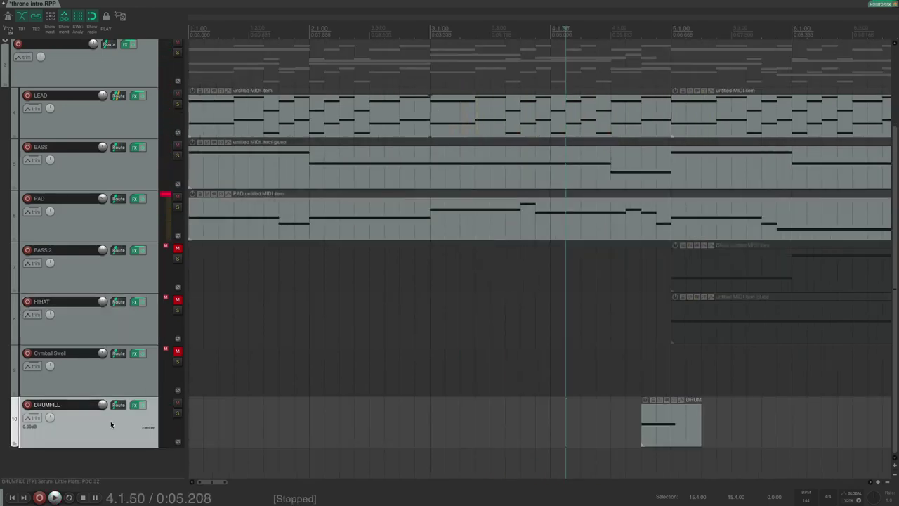
pyautogui.scroll(-2, 110, 421)
pyautogui.press('space')
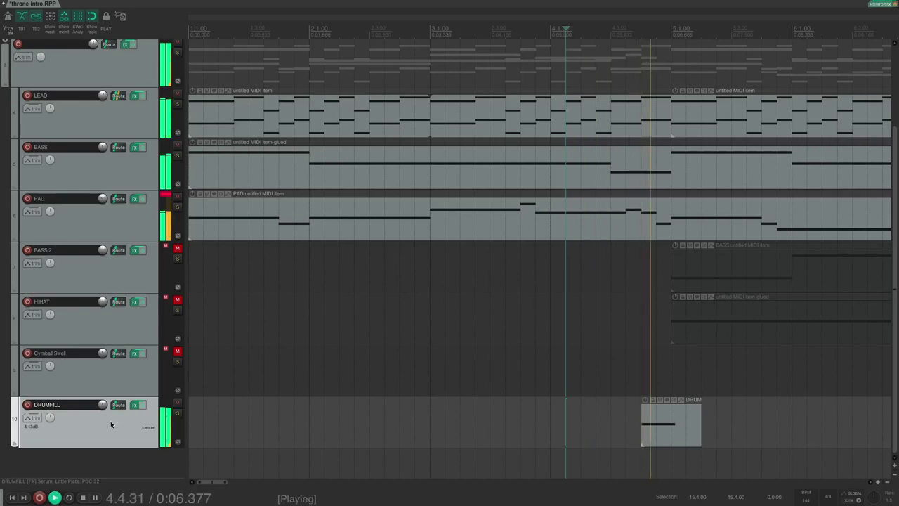
pyautogui.press('space')
pyautogui.hscroll(5, 555, 331)
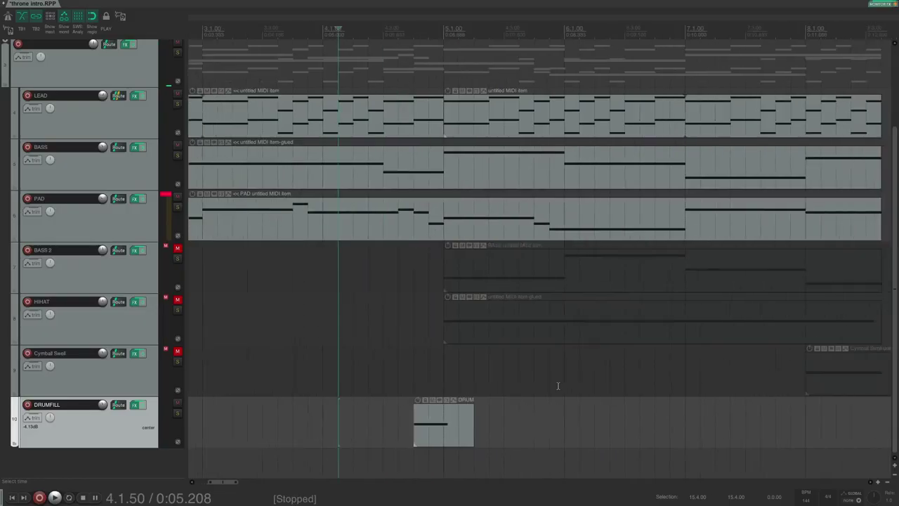
pyautogui.hscroll(3, 557, 385)
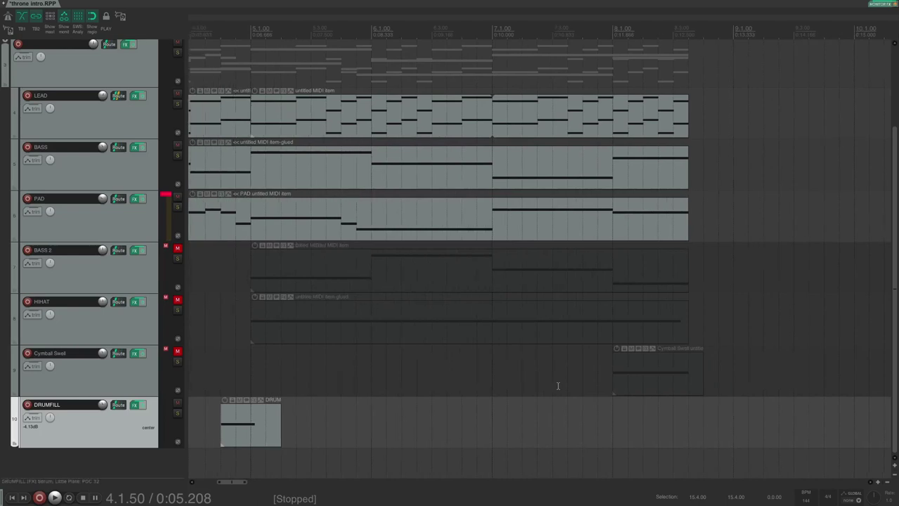
# Unmute BASS 2 and briefly play LEAD soloed from bar 5, then clear the solo.
pyautogui.click(178, 249)
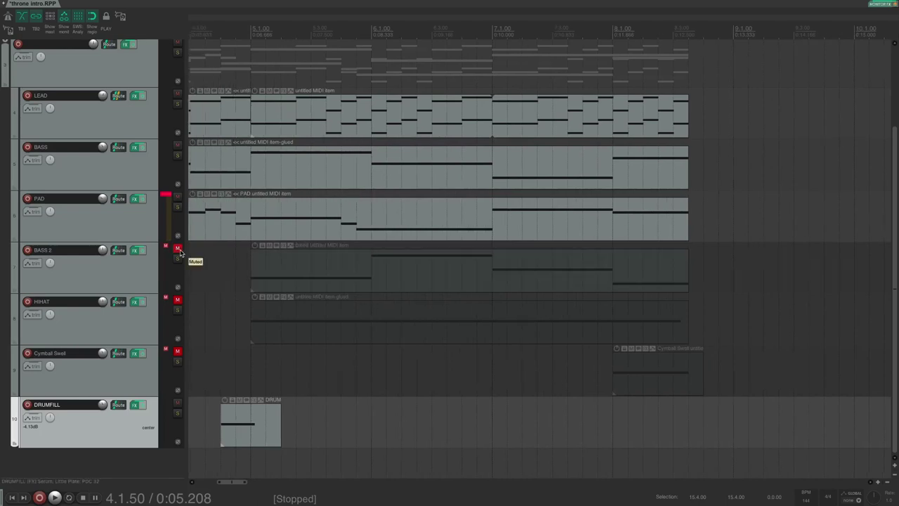
pyautogui.click(250, 33)
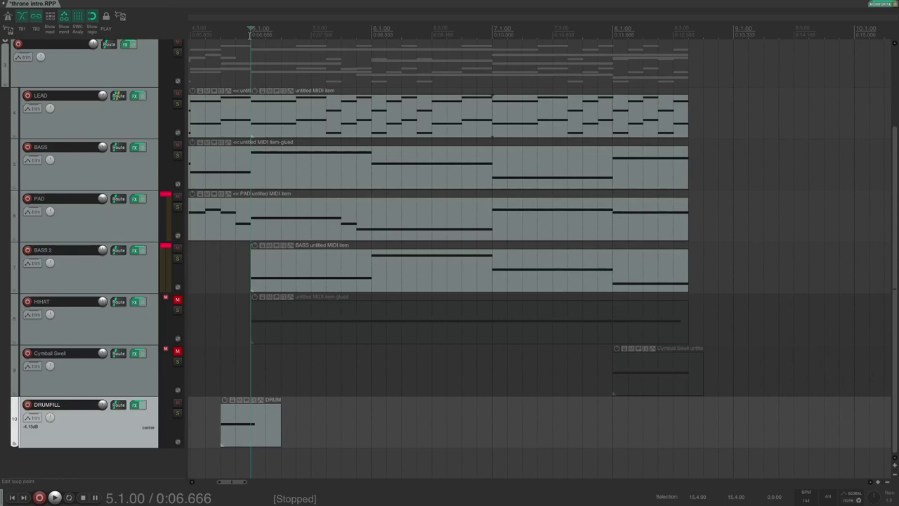
pyautogui.press('F6')
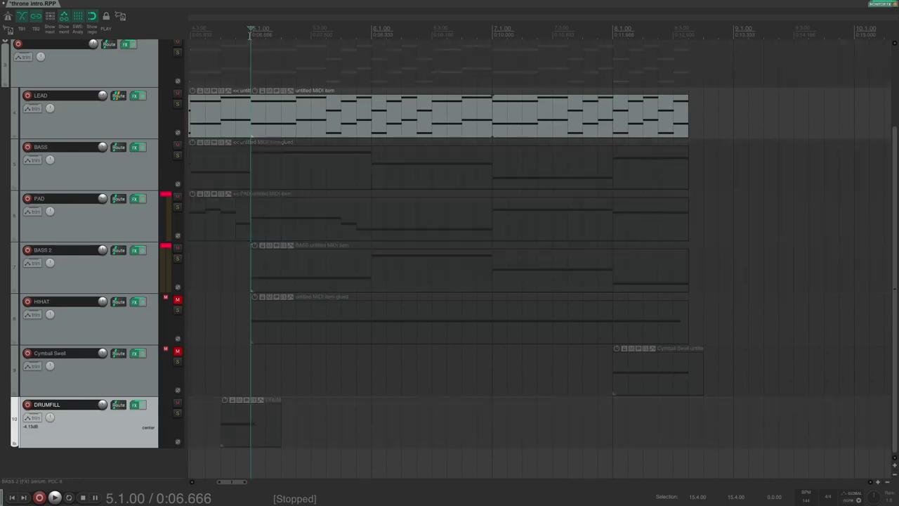
pyautogui.press('space')
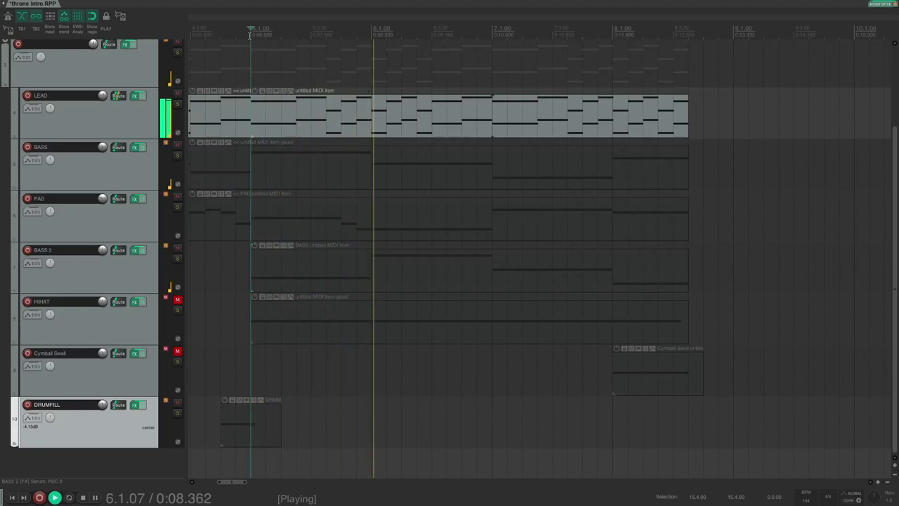
pyautogui.press('F6')
pyautogui.press('space')
pyautogui.press('F6')
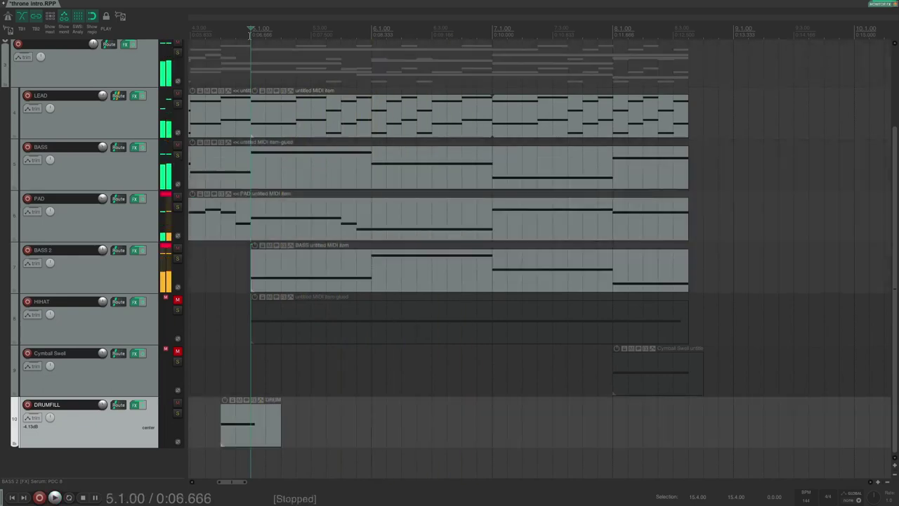
# Check BASS 2's Serum BA Ampology [CFA] effects rack, then solo and play BASS 2.
pyautogui.click(141, 269)
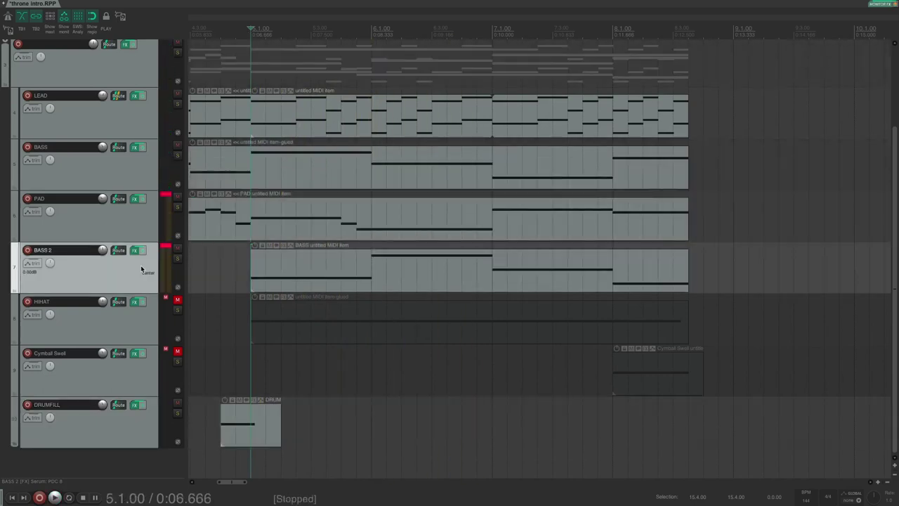
pyautogui.click(138, 250)
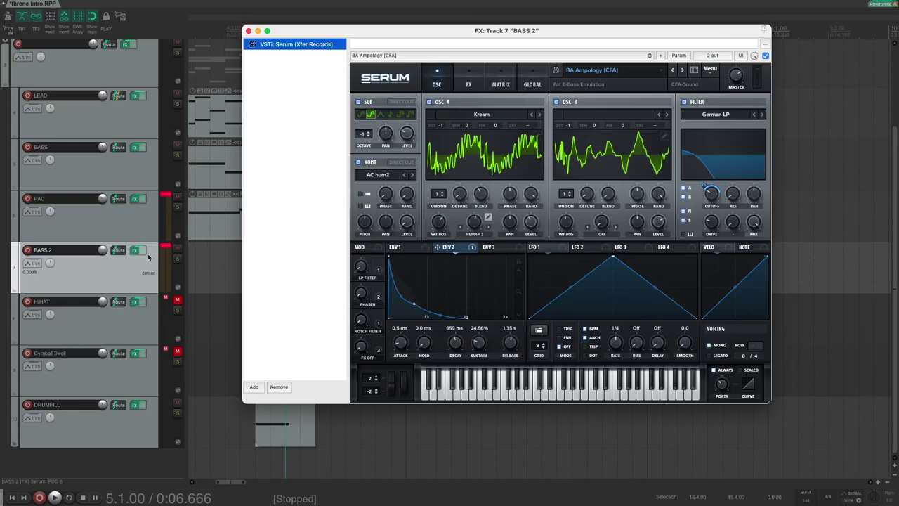
pyautogui.click(468, 80)
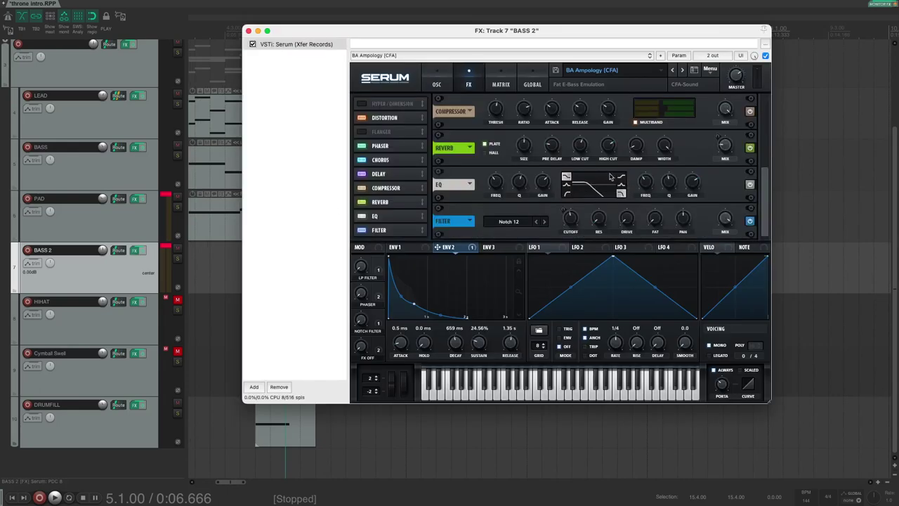
pyautogui.click(248, 31)
pyautogui.click(176, 258)
pyautogui.press('space')
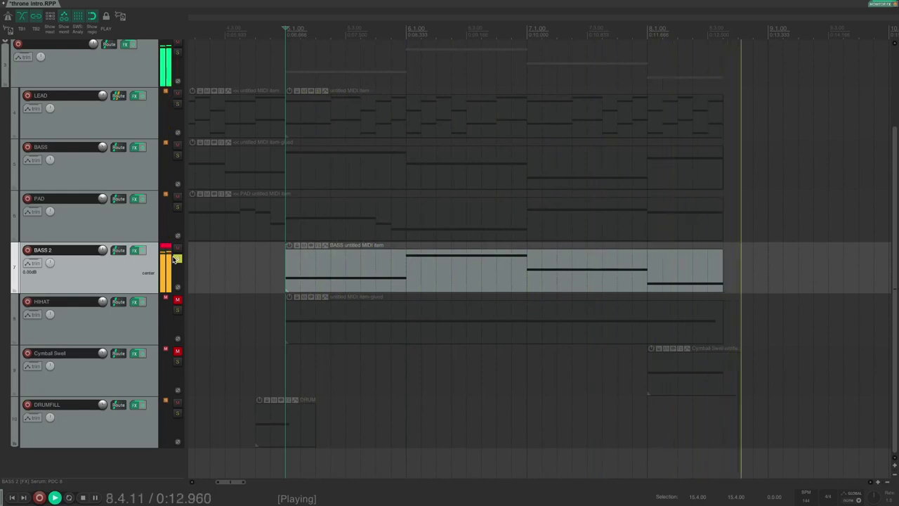
# Unsolo BASS 2 and play the arrangement from bar 4, then replay with LEAD soloed.
pyautogui.press('space')
pyautogui.click(177, 259)
pyautogui.scroll(-3, 467, 234)
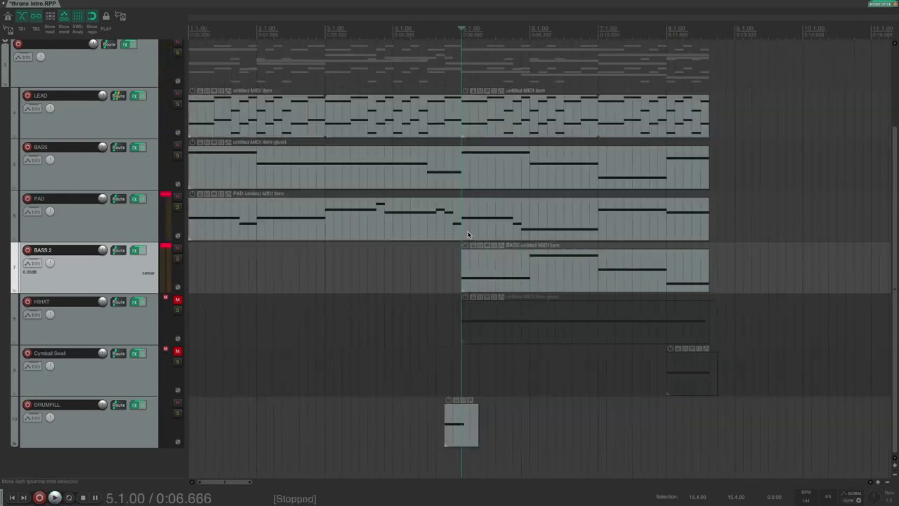
pyautogui.click(394, 35)
pyautogui.press('space')
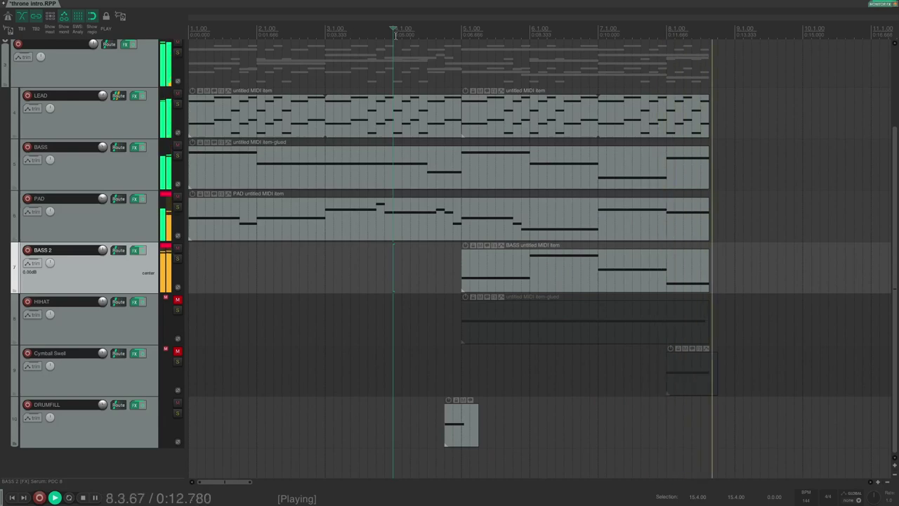
pyautogui.press('space')
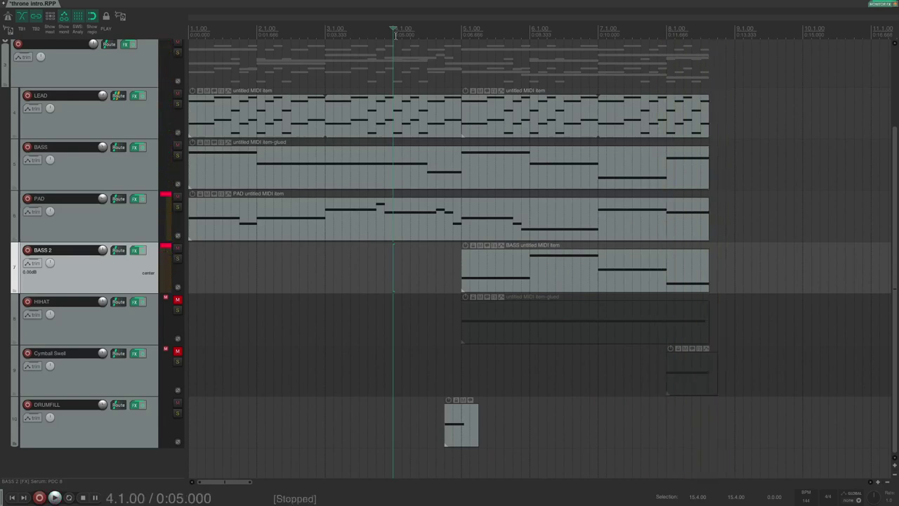
pyautogui.press('space')
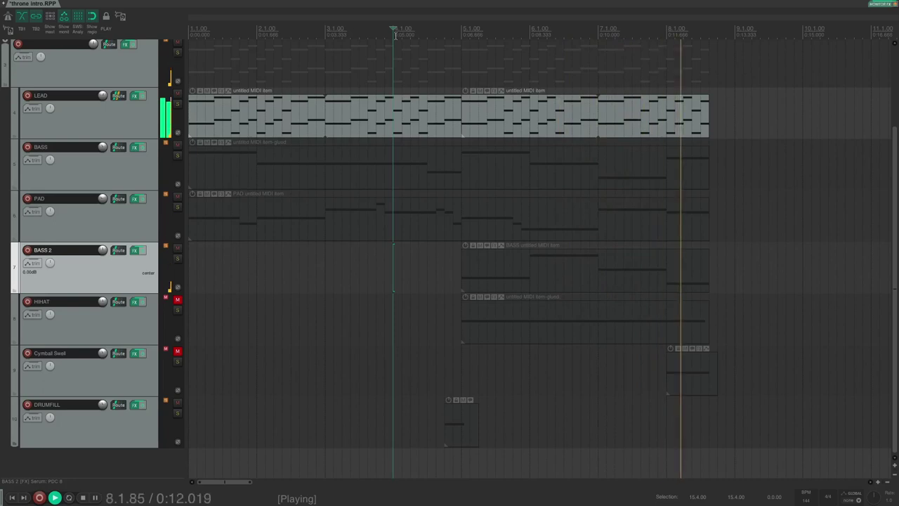
pyautogui.press('space')
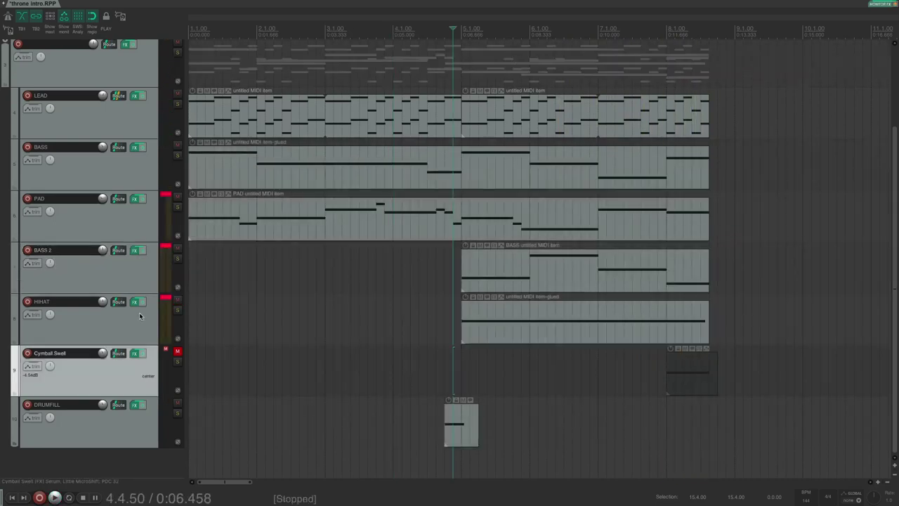
pyautogui.click(137, 304)
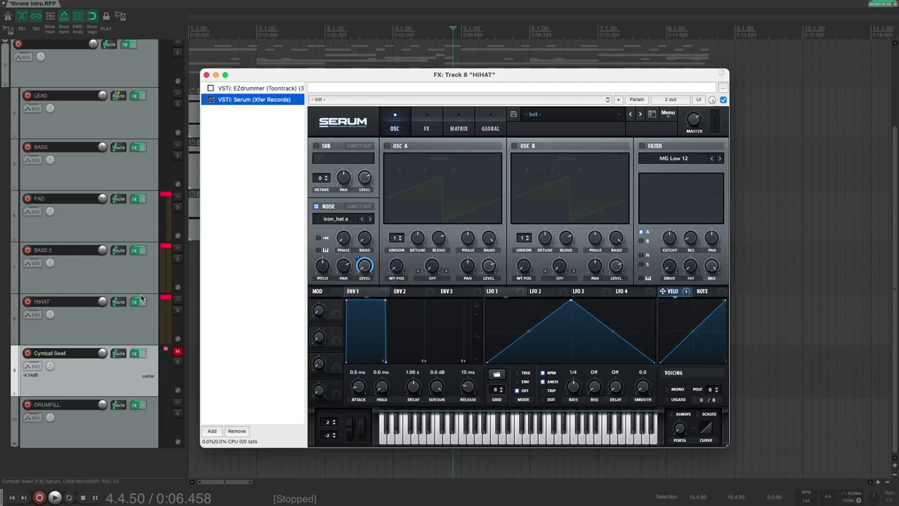
pyautogui.click(175, 312)
pyautogui.press('space')
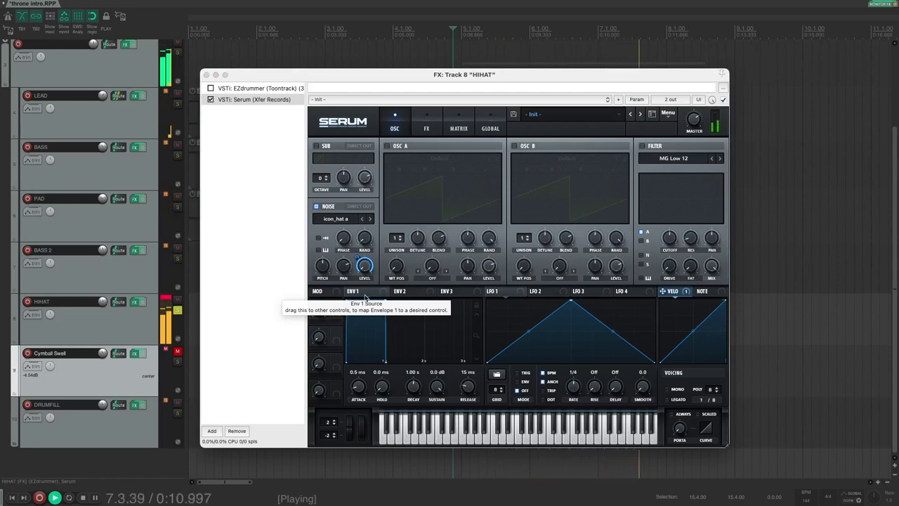
pyautogui.press('space')
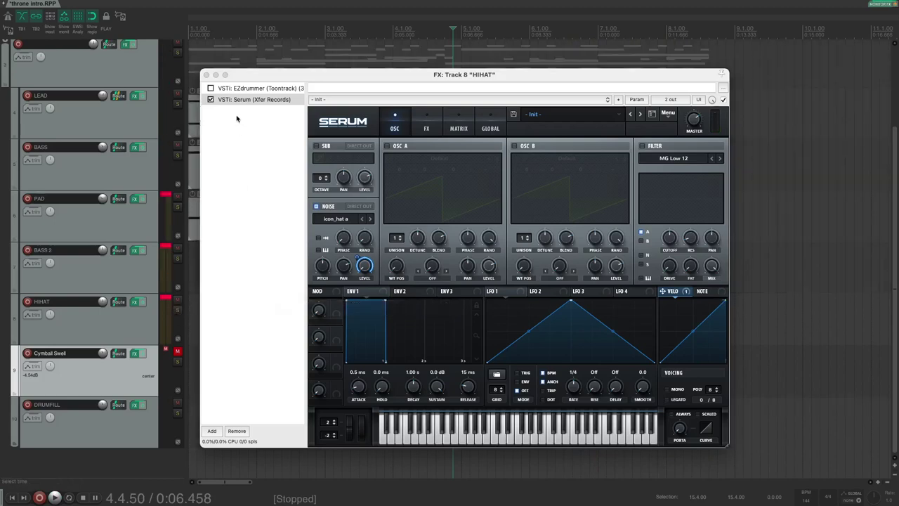
pyautogui.click(205, 74)
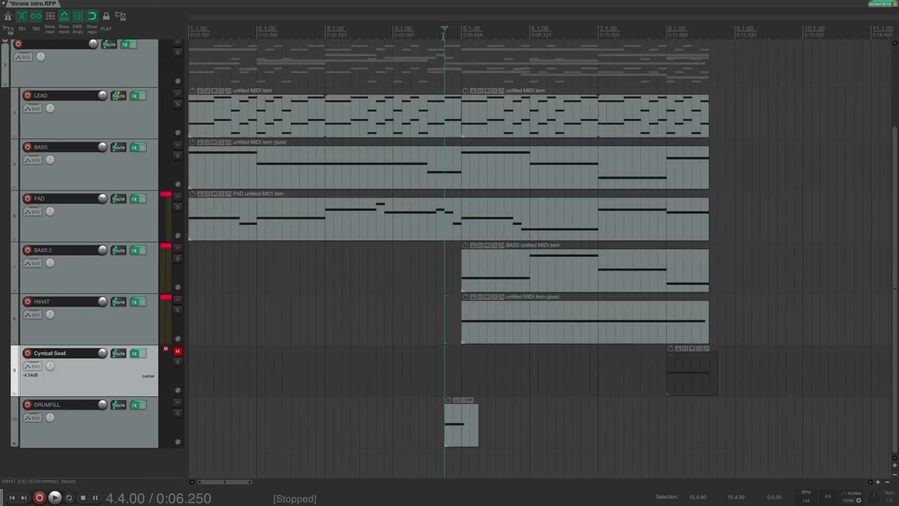
# Play the arrangement from 4.4.00, then move the playback start to 7.4.50.
pyautogui.press('space')
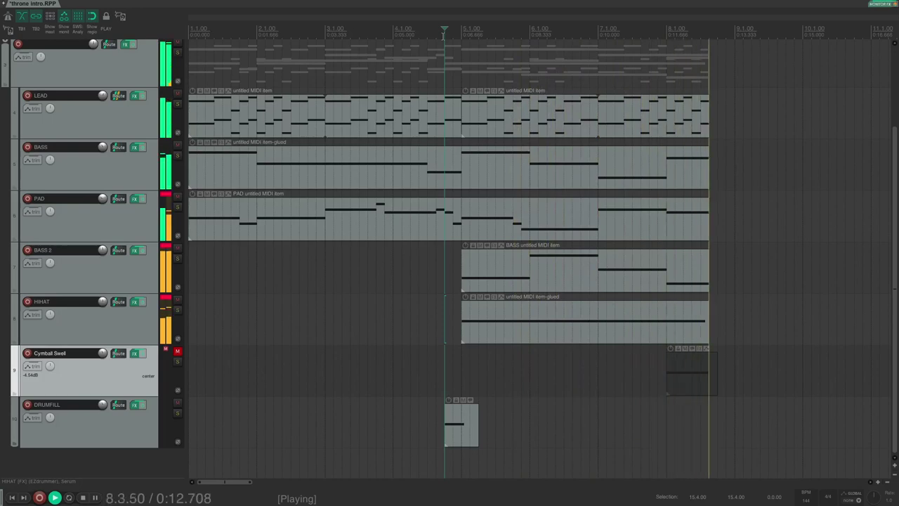
pyautogui.press('space')
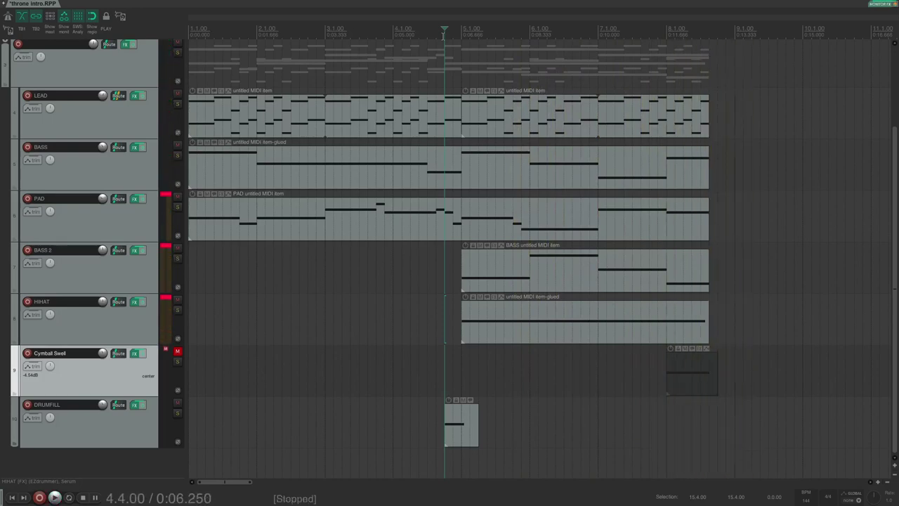
pyautogui.click(656, 66)
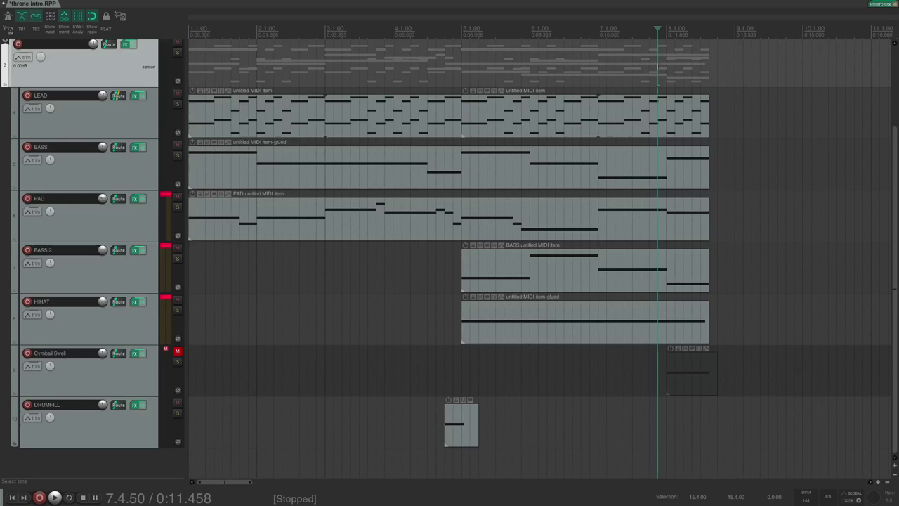
# Unmute and solo the Cymball Swell track and play it from 7.4.50.
pyautogui.click(177, 350)
pyautogui.scroll(2, 650, 375)
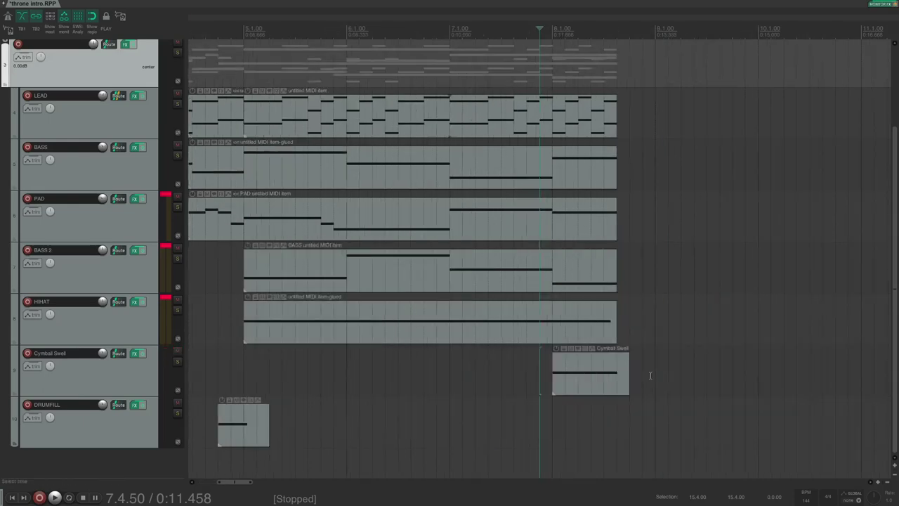
pyautogui.click(177, 361)
pyautogui.press('space')
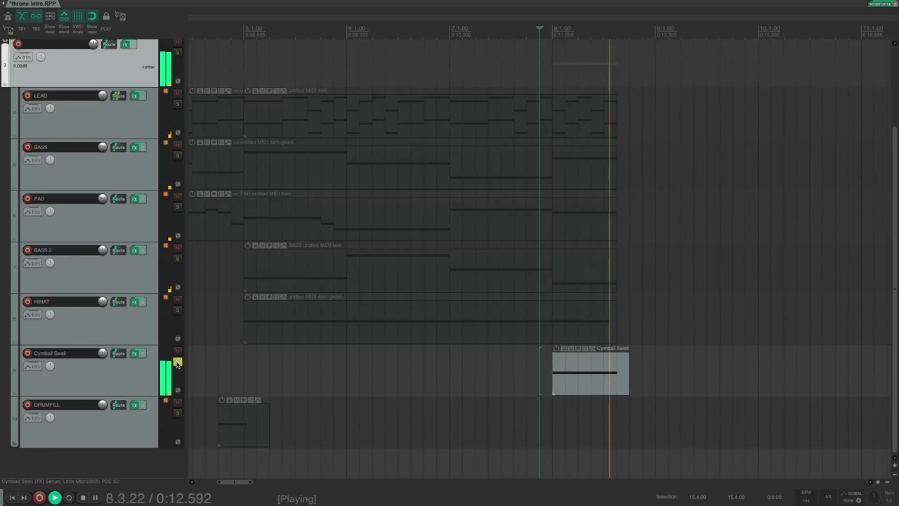
pyautogui.press('space')
# Audition the Serum swell in Cymball Swell's effects chain, then clear the solo.
pyautogui.click(134, 352)
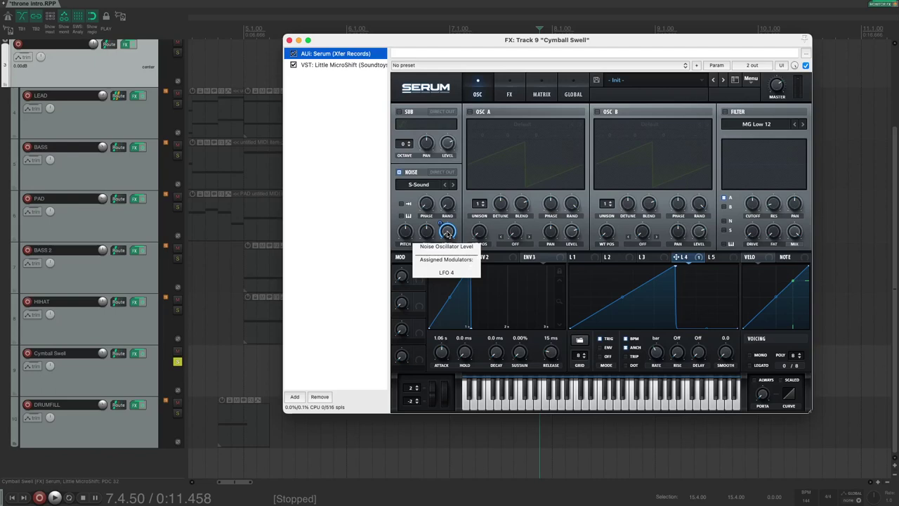
pyautogui.press('space')
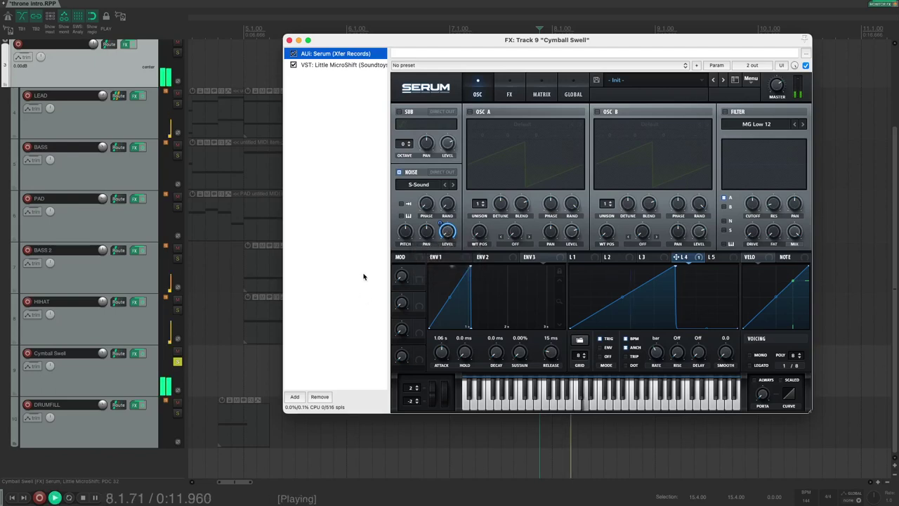
pyautogui.press('space')
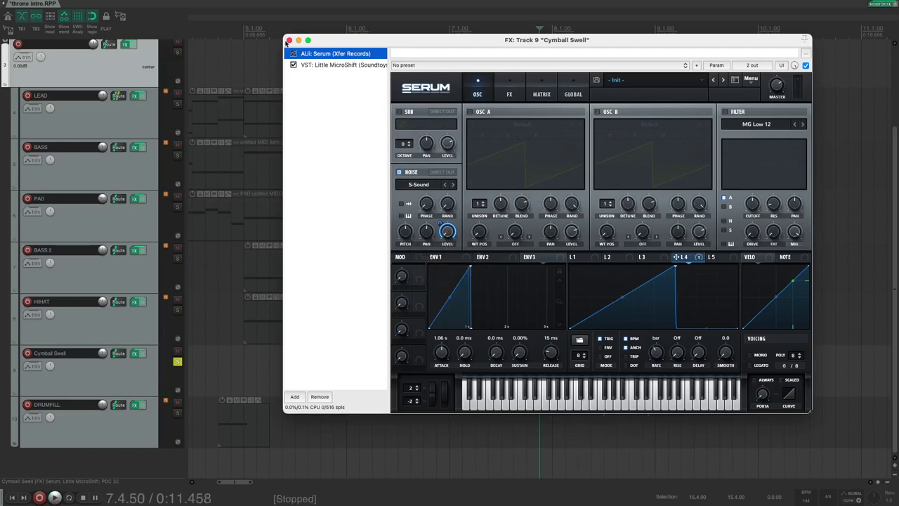
pyautogui.click(288, 40)
pyautogui.press('super+a')
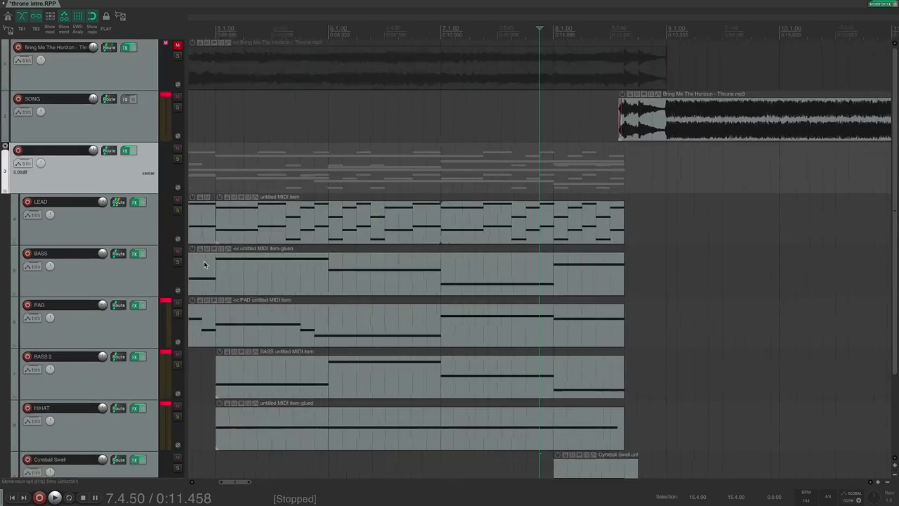
# Mute the recreated-tracks folder, unmute the original Throne track, and play it from the start.
pyautogui.scroll(3, 463, 156)
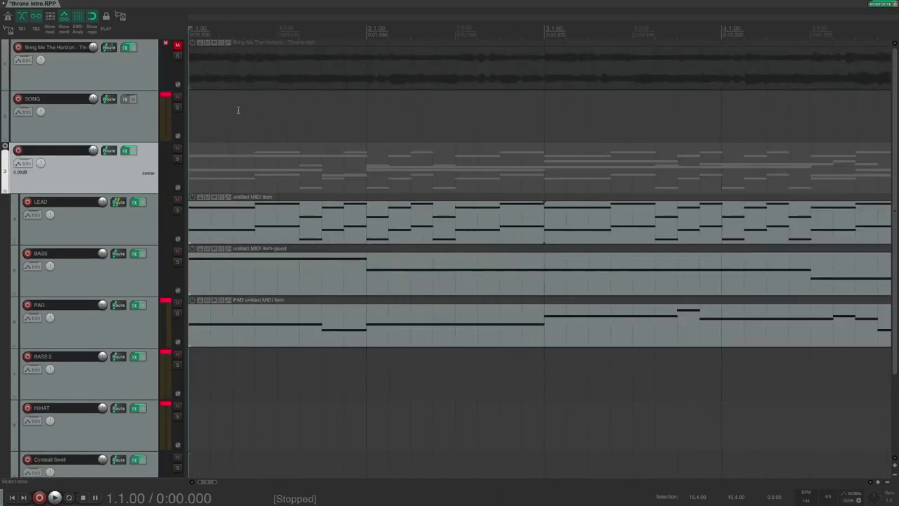
pyautogui.click(177, 147)
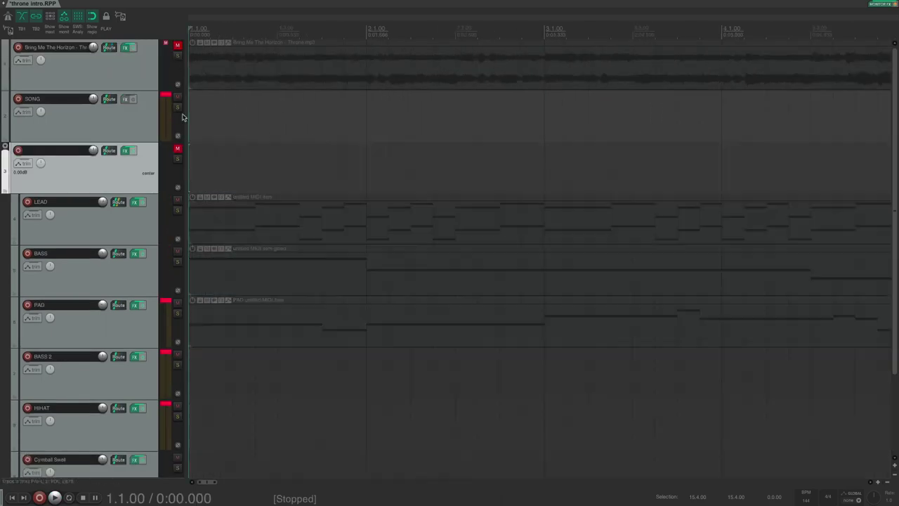
pyautogui.click(177, 44)
pyautogui.scroll(-2, 380, 136)
pyautogui.scroll(-2, 380, 137)
pyautogui.press('space')
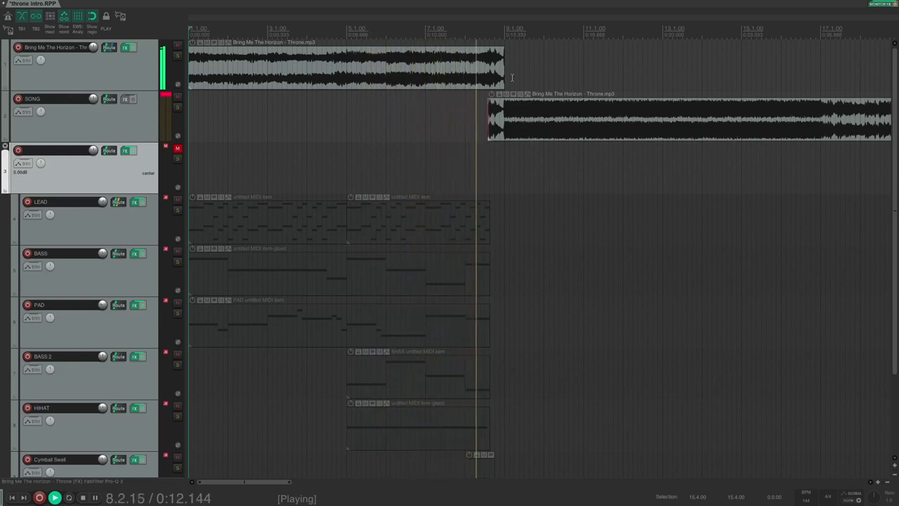
pyautogui.press('space')
# Mute the original Throne track, unmute the recreated folder, and play from the project start.
pyautogui.click(178, 45)
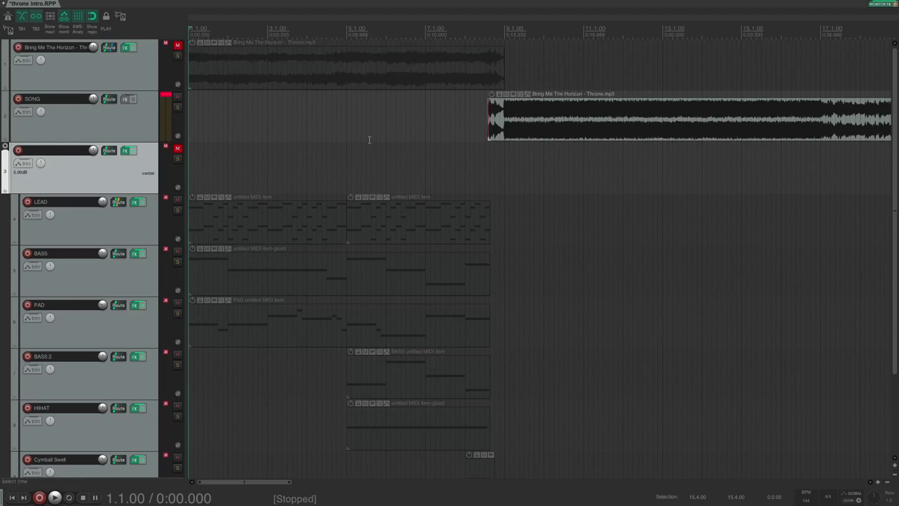
pyautogui.press('F5')
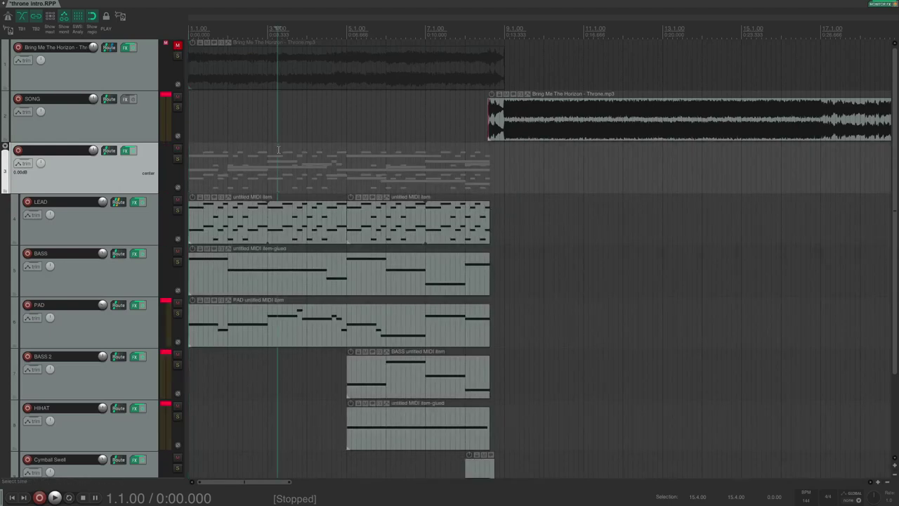
pyautogui.press('space')
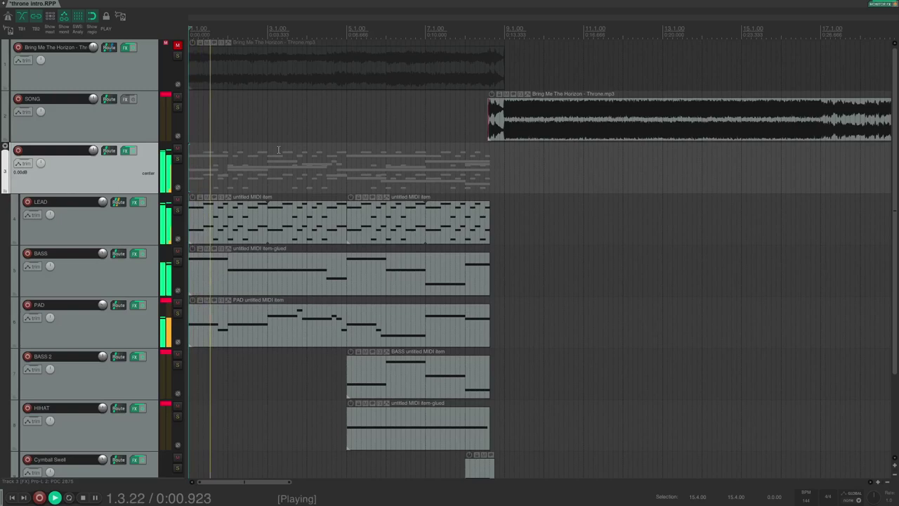